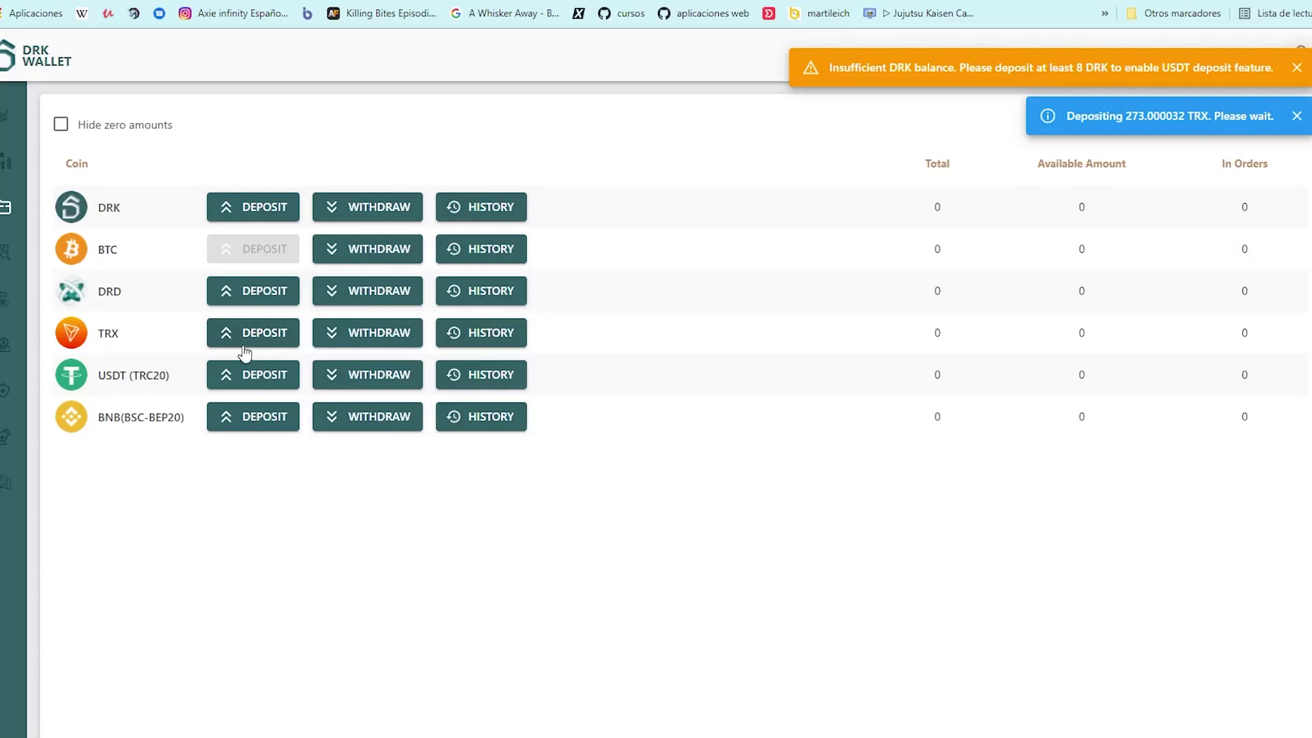
Step: Check the TRX coin history in the DRK wallet and view the recent withdrawals on Binance
click(517, 340)
click(743, 188)
click(1297, 120)
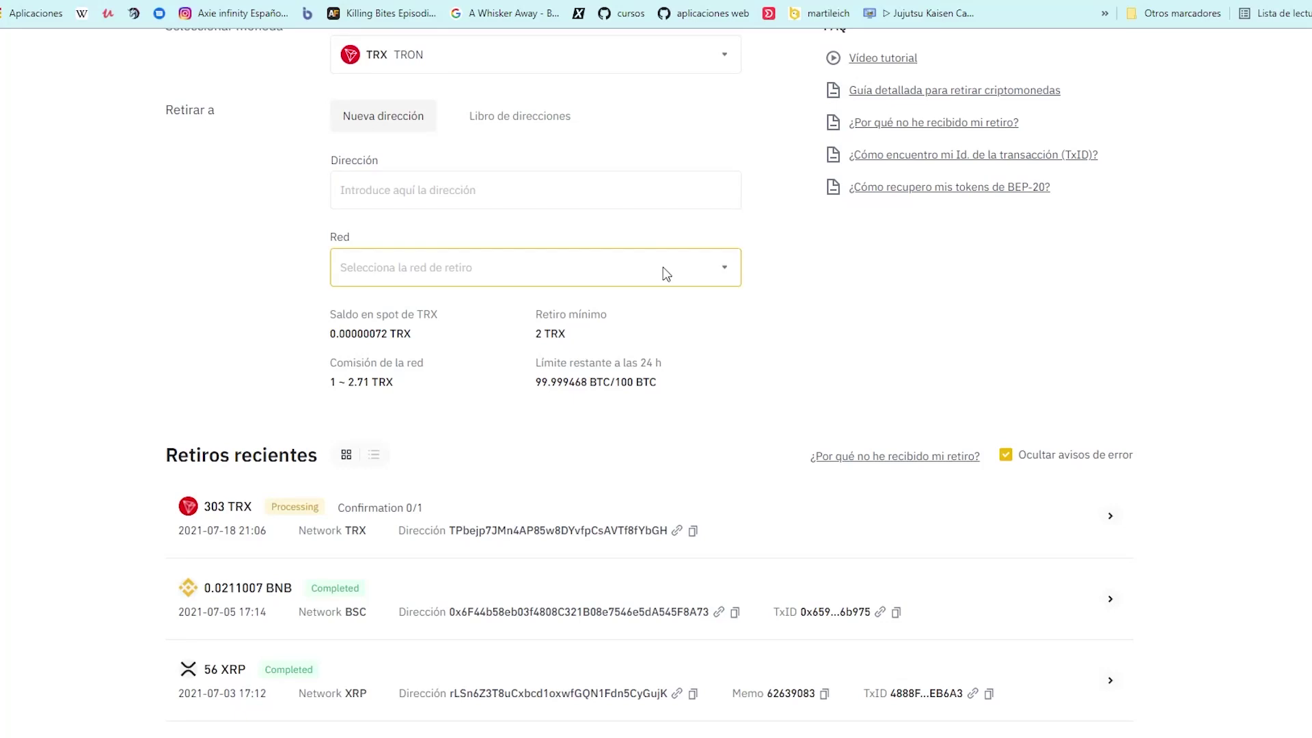
scroll(665, 273, up, 3)
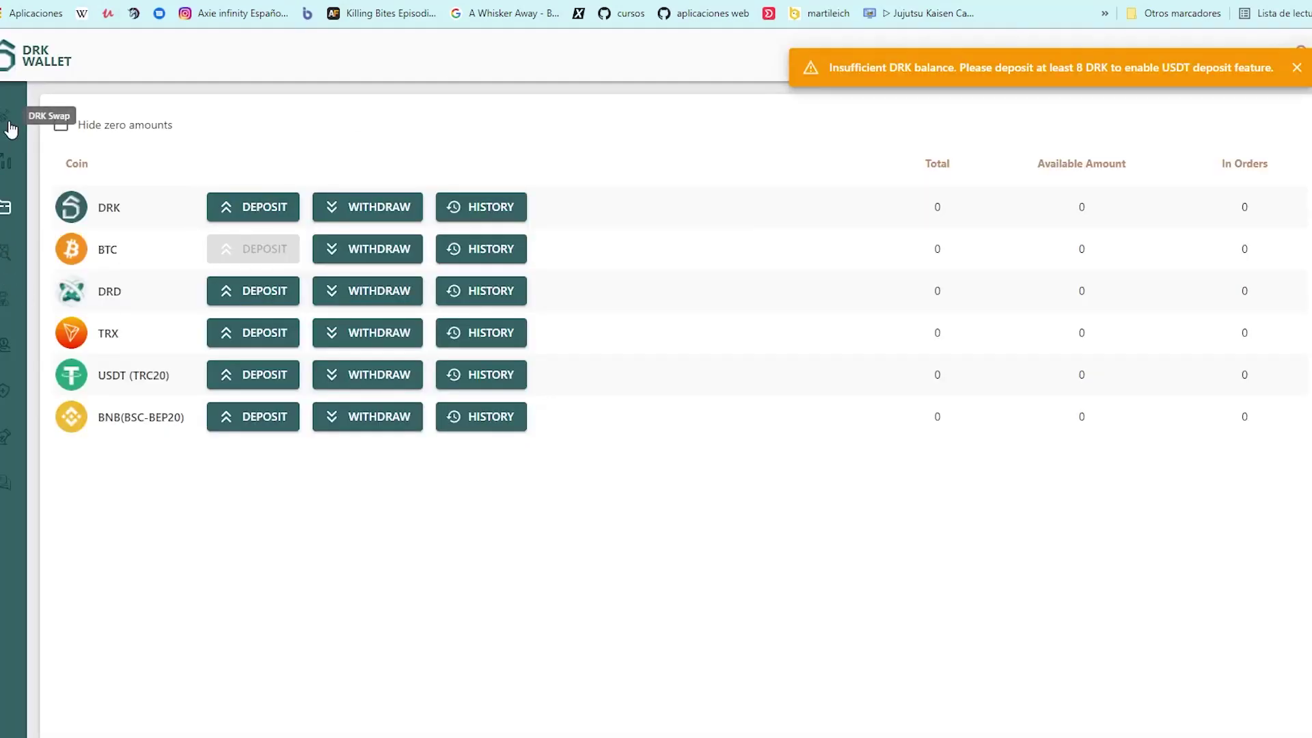
Step: Look over the DRK Swap source token list and the DRK/TRX market, and return to the wallet page
click(11, 129)
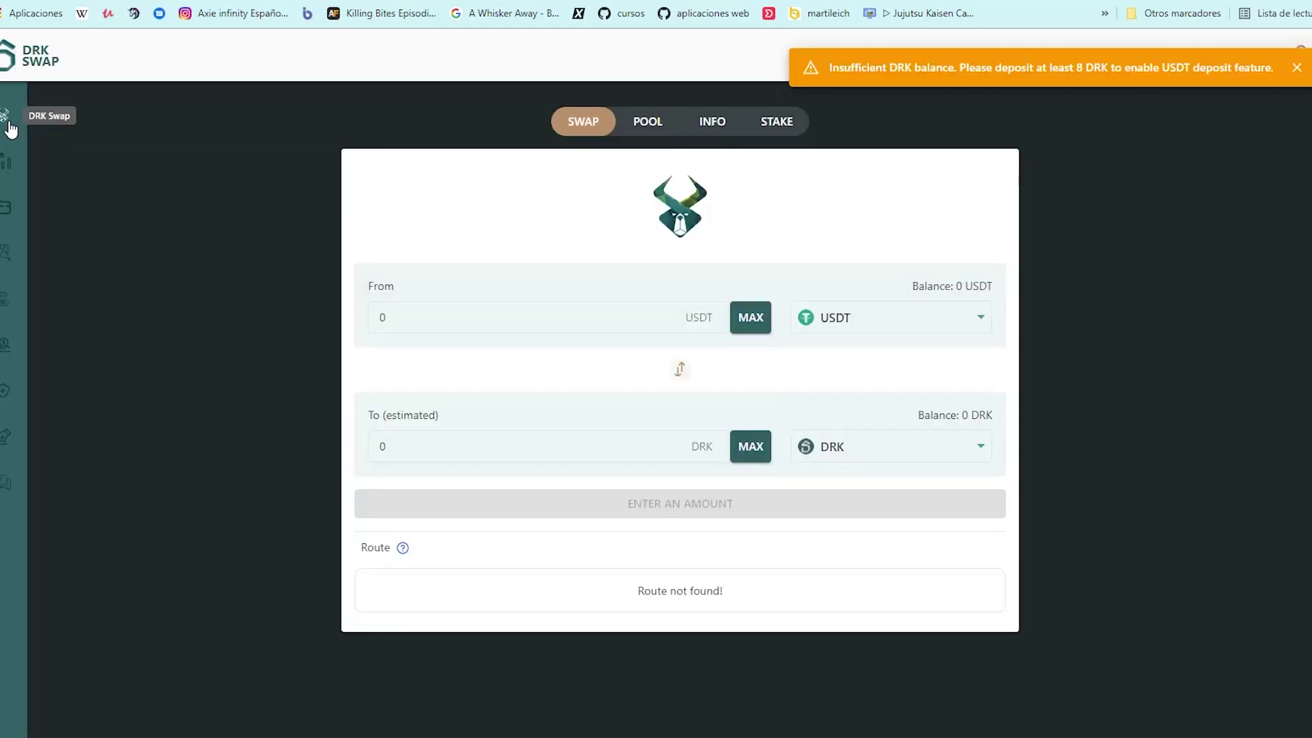
click(902, 324)
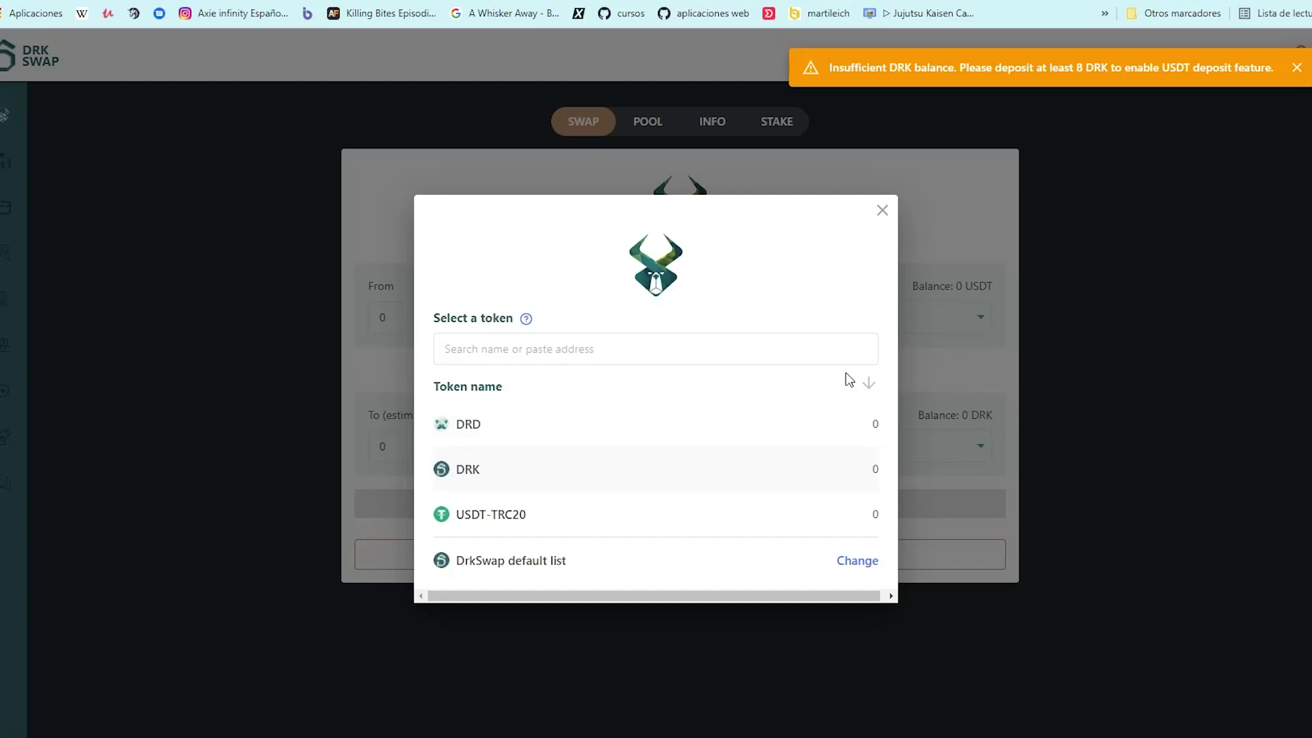
click(882, 210)
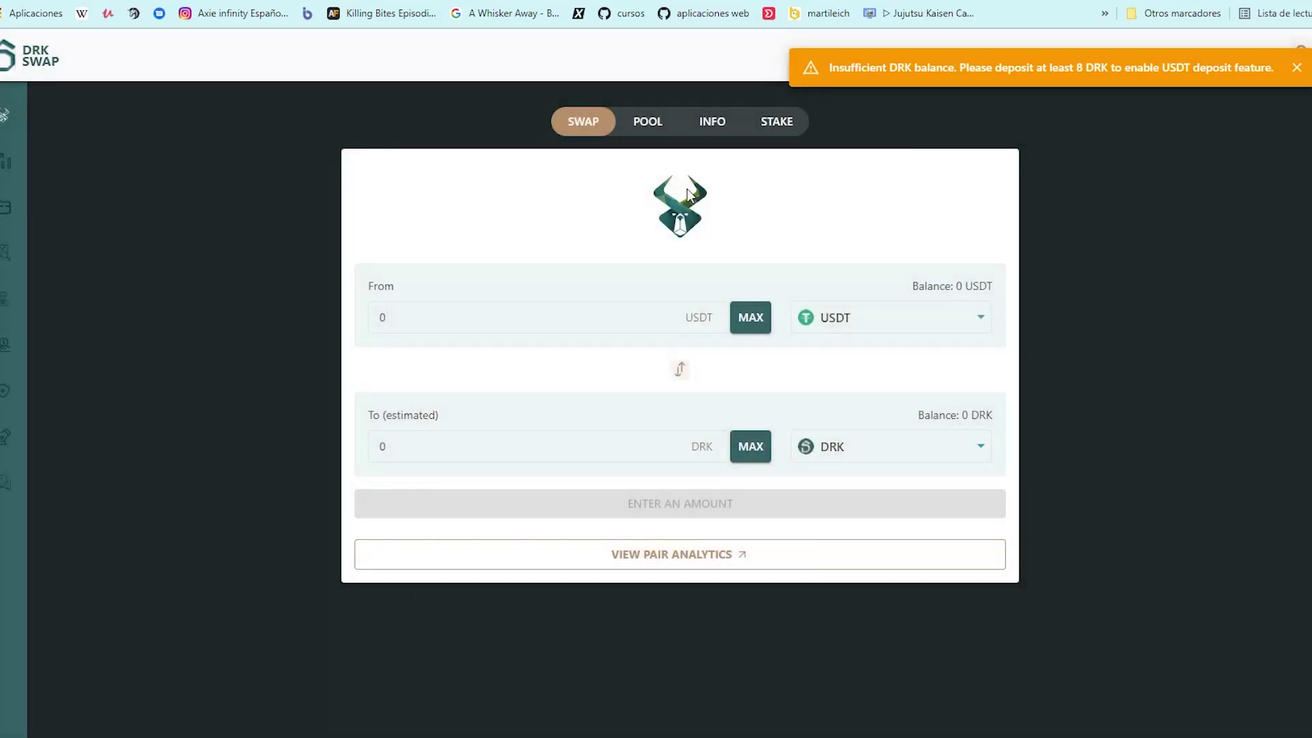
click(6, 167)
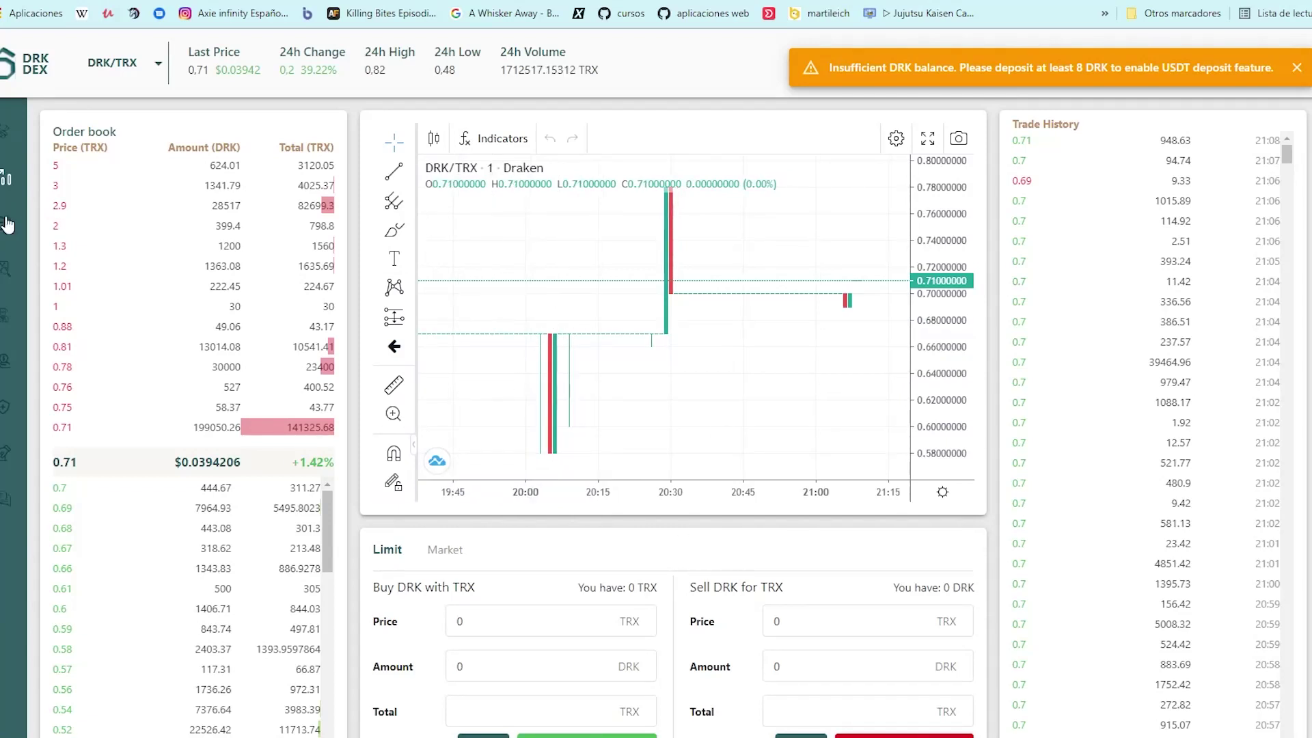
click(7, 226)
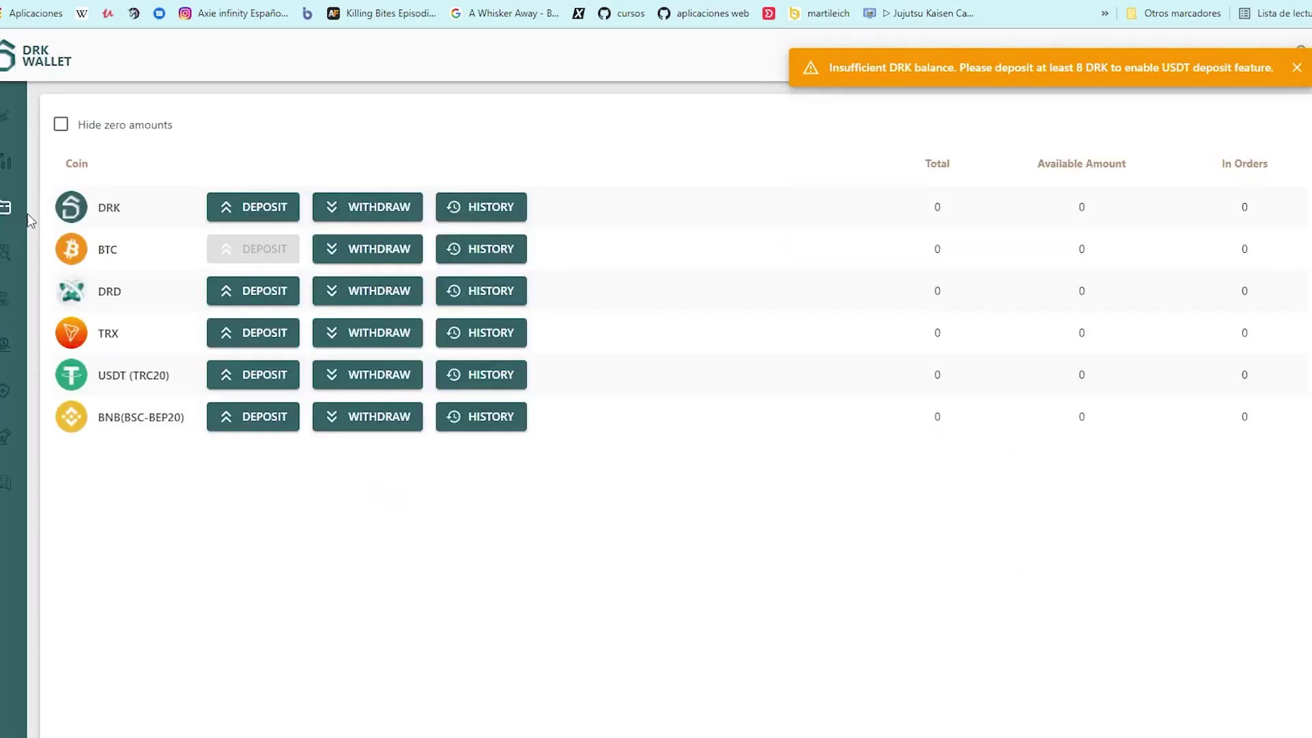
Step: Dismiss the balance warning and sign the exchange's login request in MetaMask
click(1297, 68)
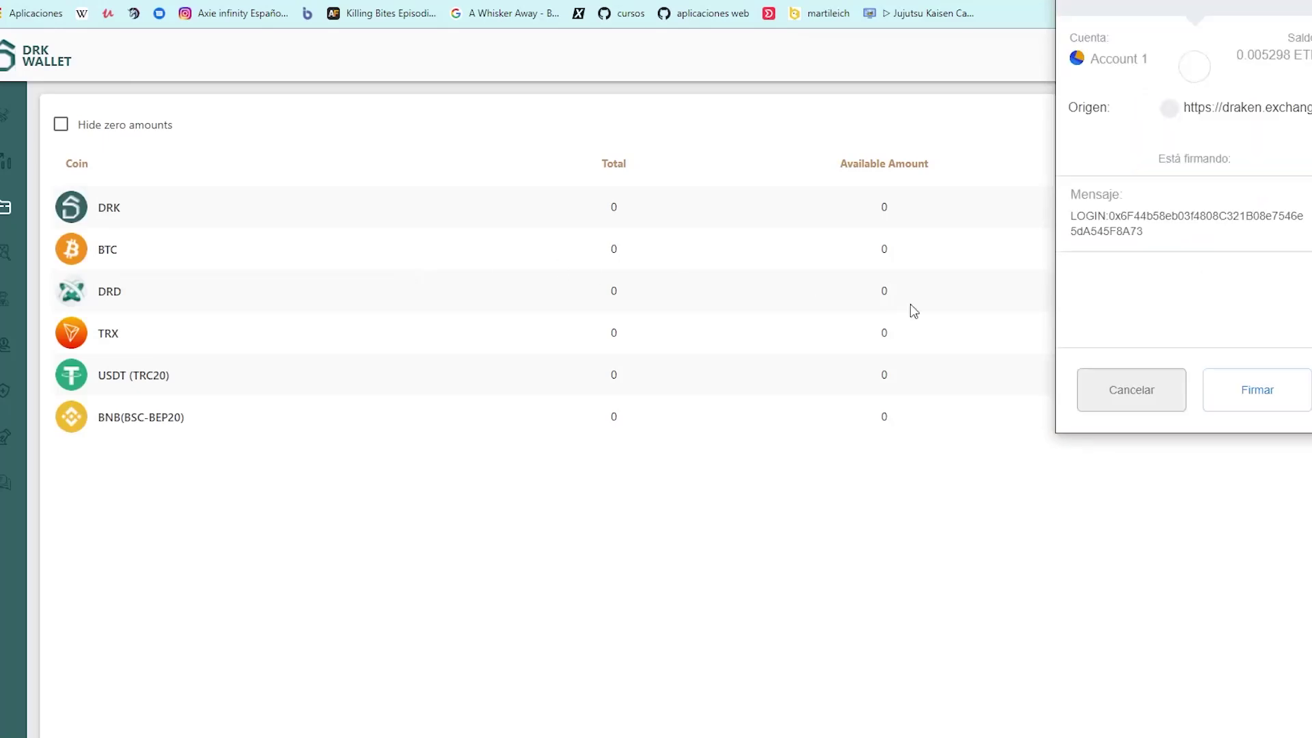
click(1260, 399)
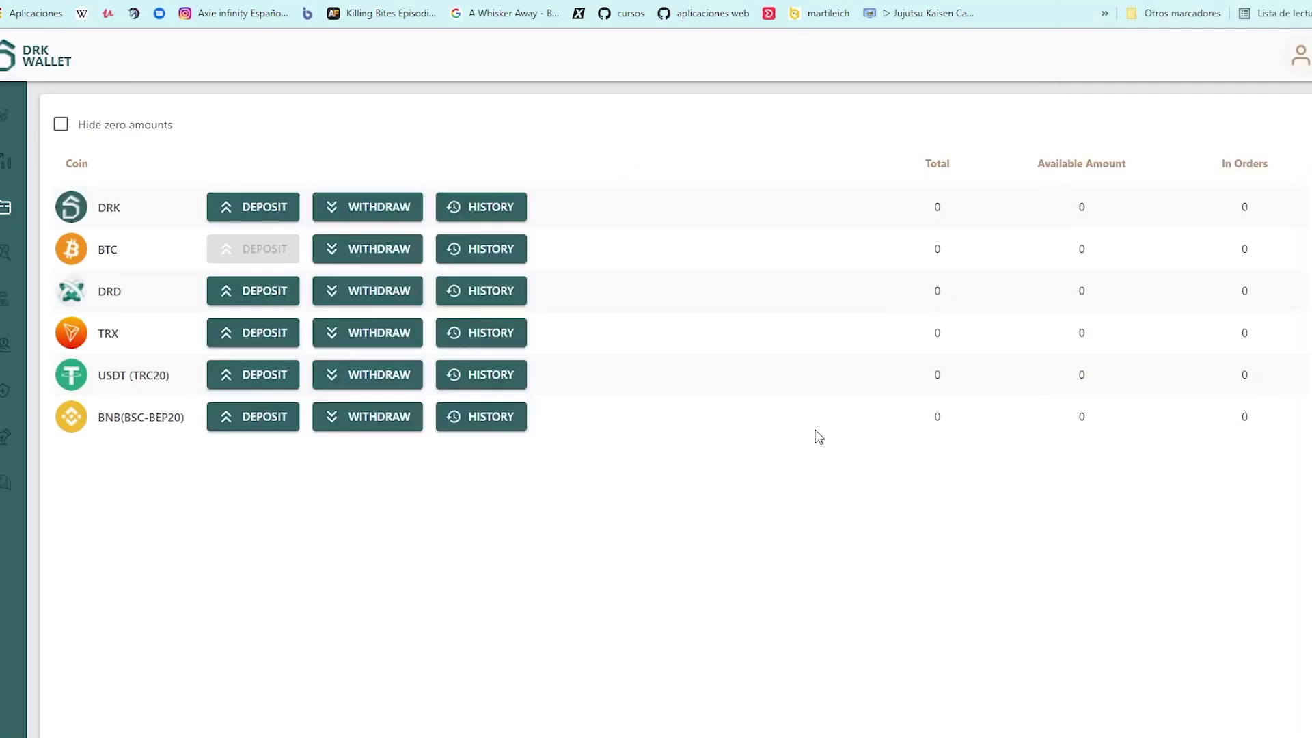
Step: Review the TRX coin history again and check the status of the 303 TRX withdrawal on Binance
click(457, 339)
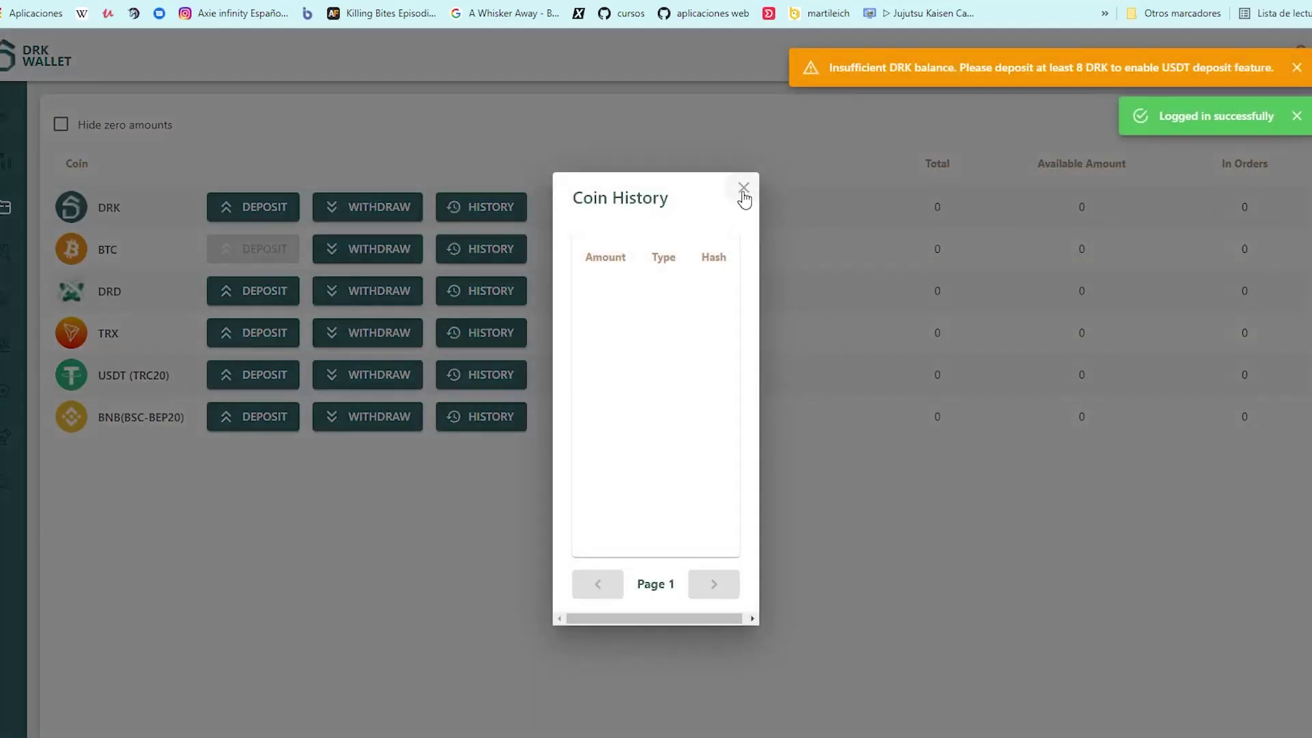
click(745, 188)
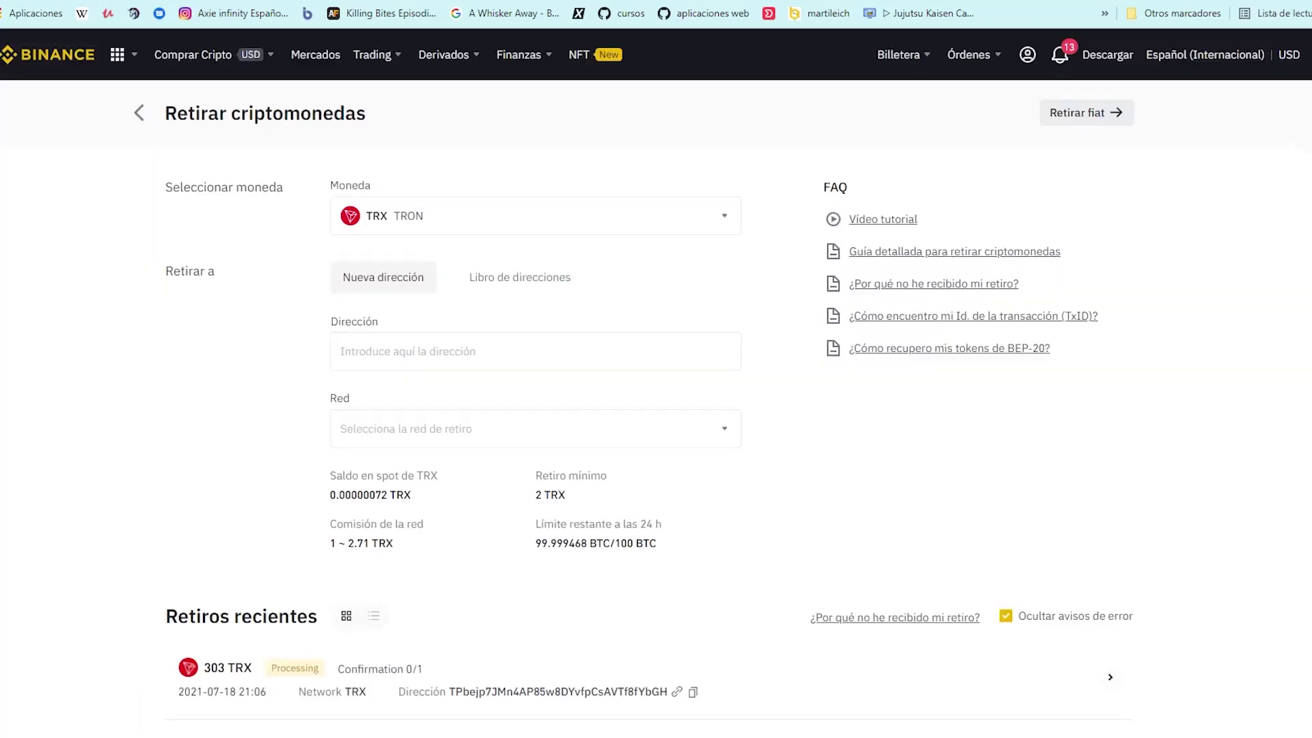
scroll(785, 691, down, 3)
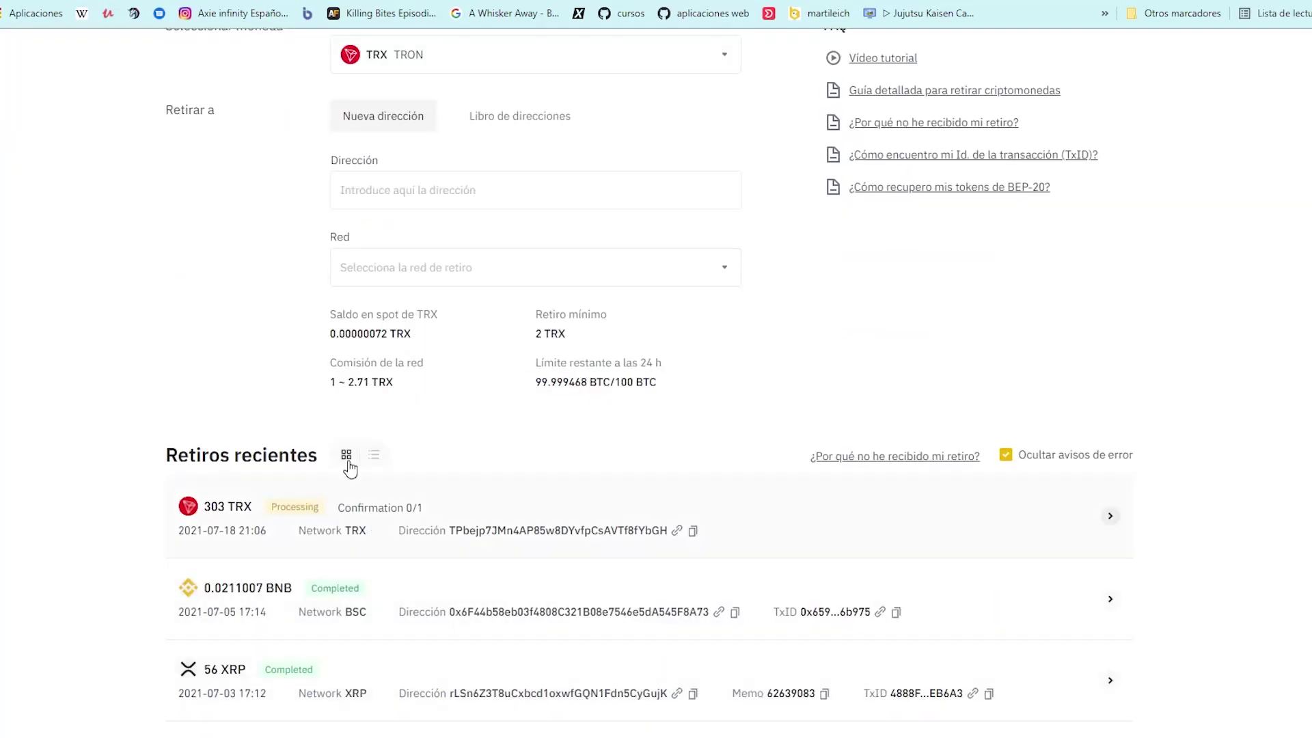
click(70, 5)
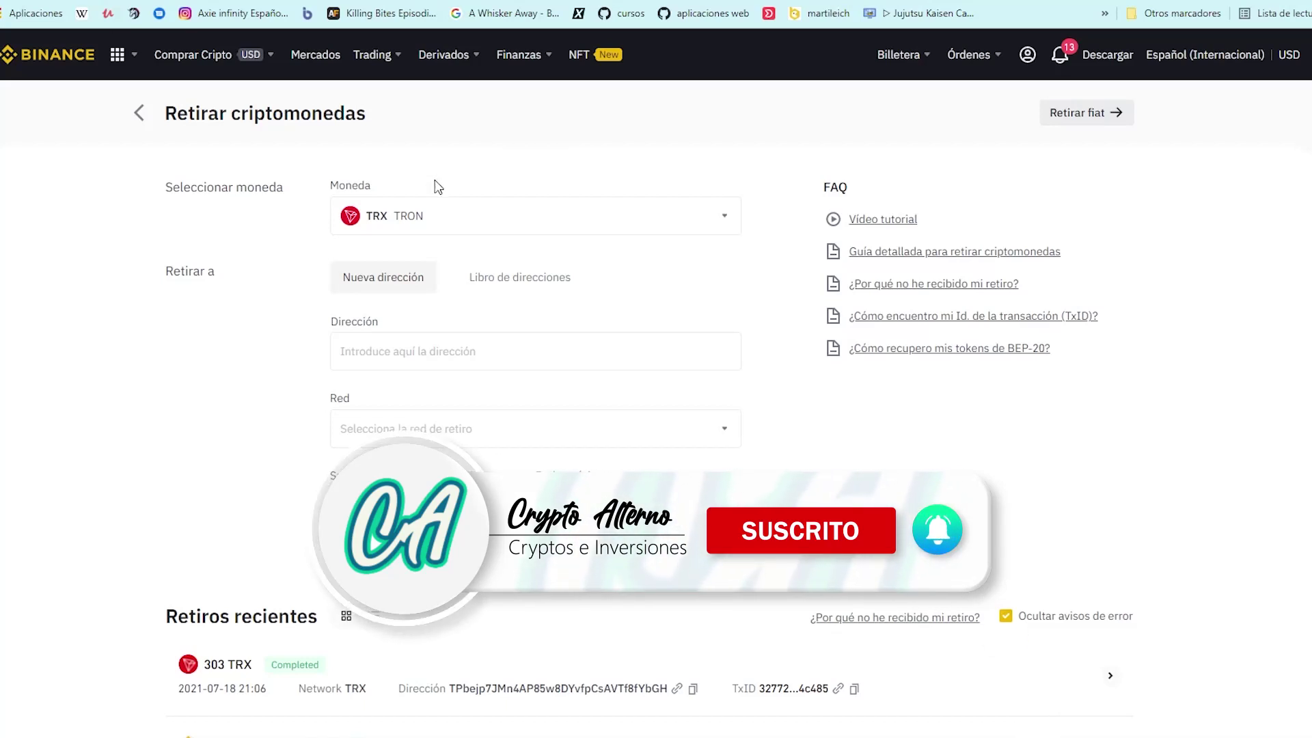
Step: Switch back to the DRK exchange and open its DRK/TRX trading page
click(328, 2)
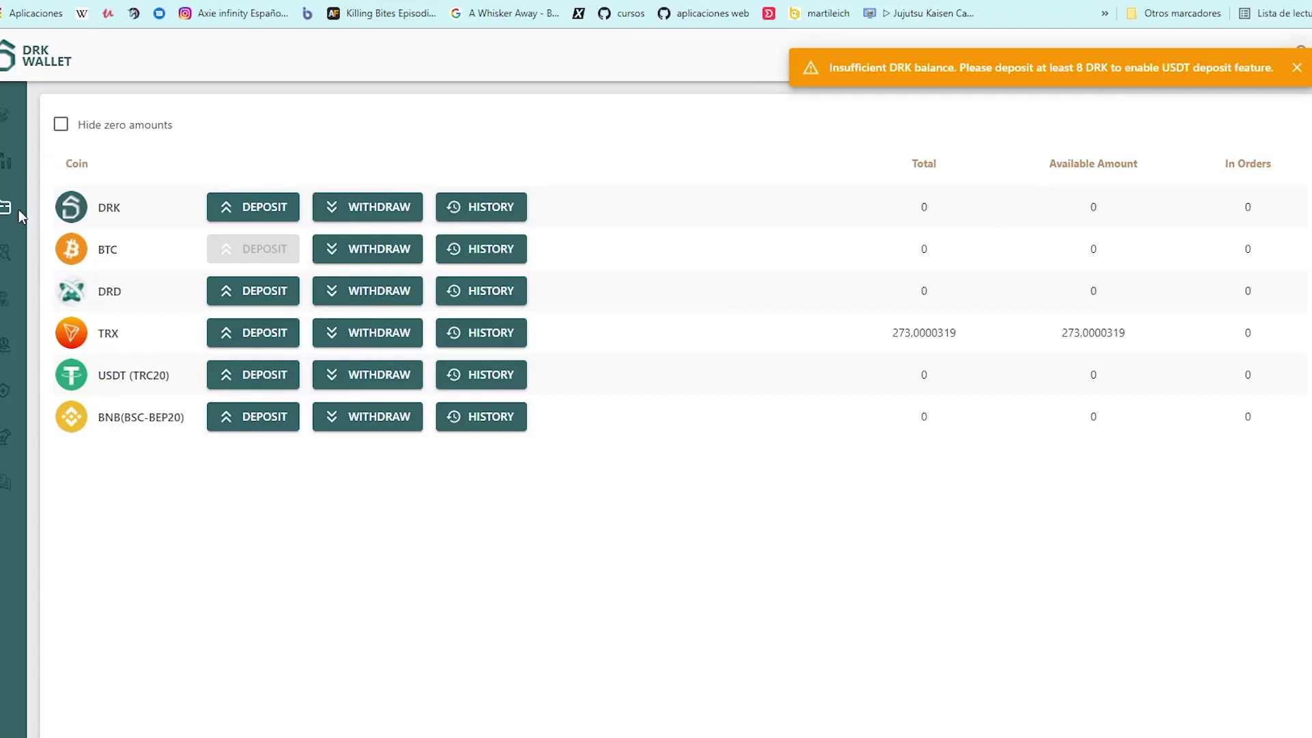
click(4, 166)
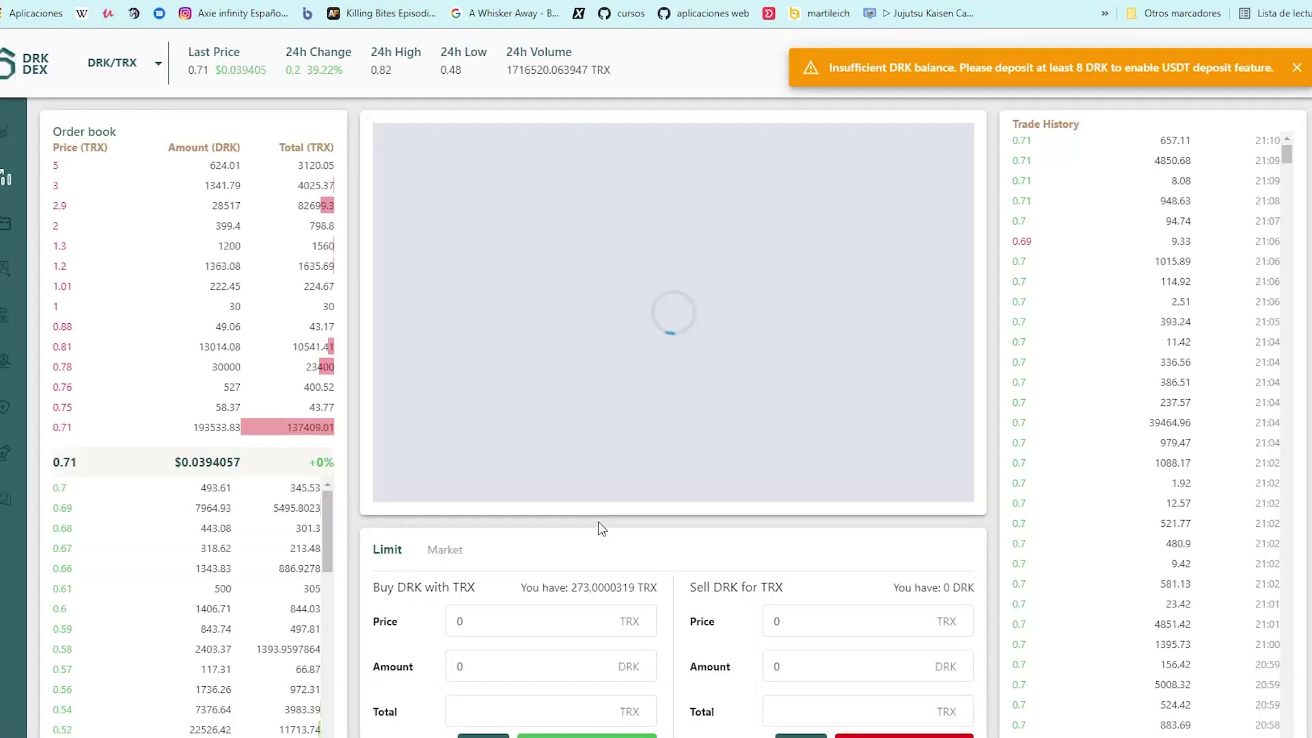
click(445, 550)
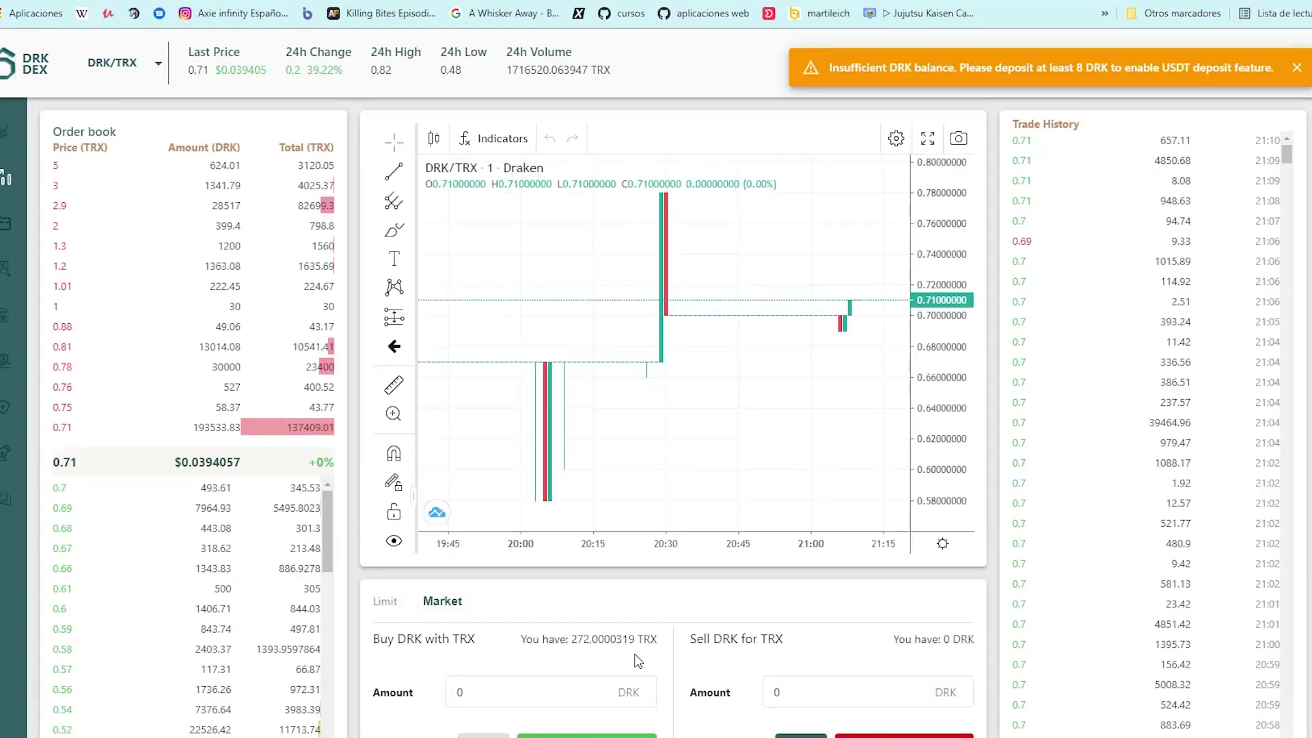
scroll(608, 547, down, 2)
click(611, 531)
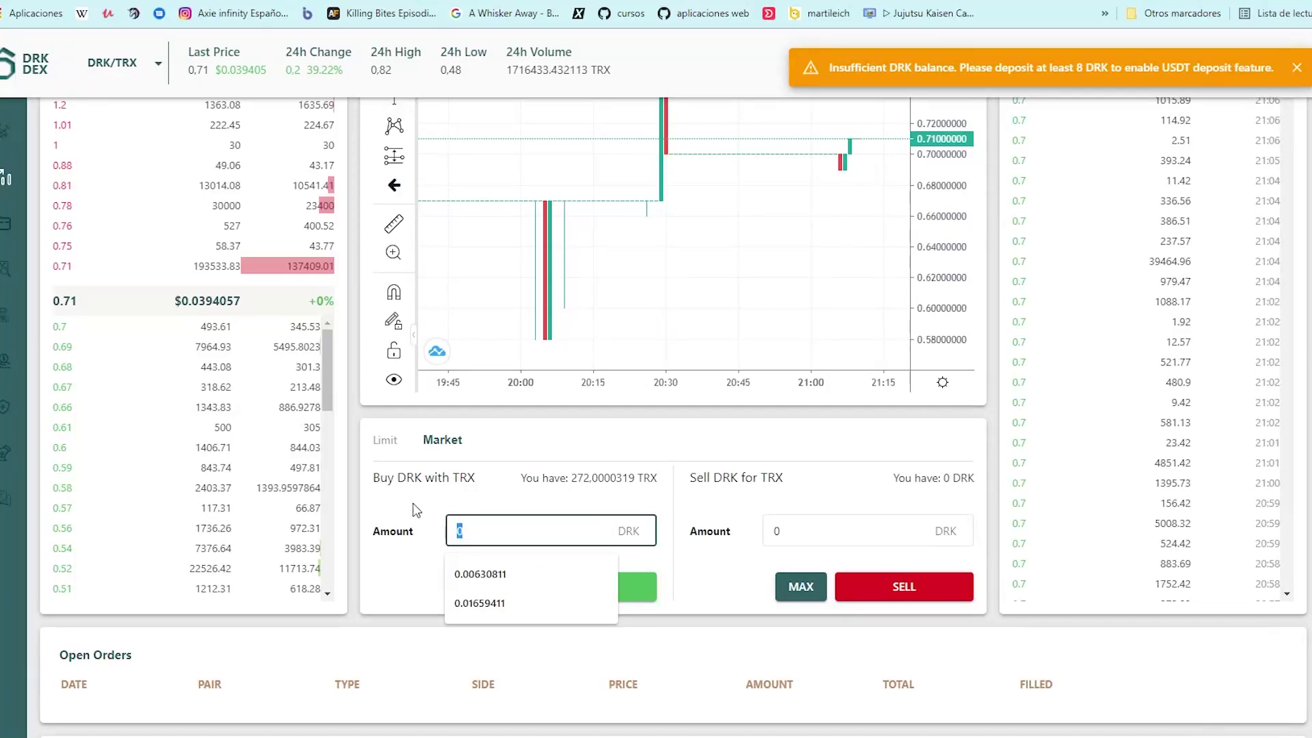
key(Escape)
click(548, 560)
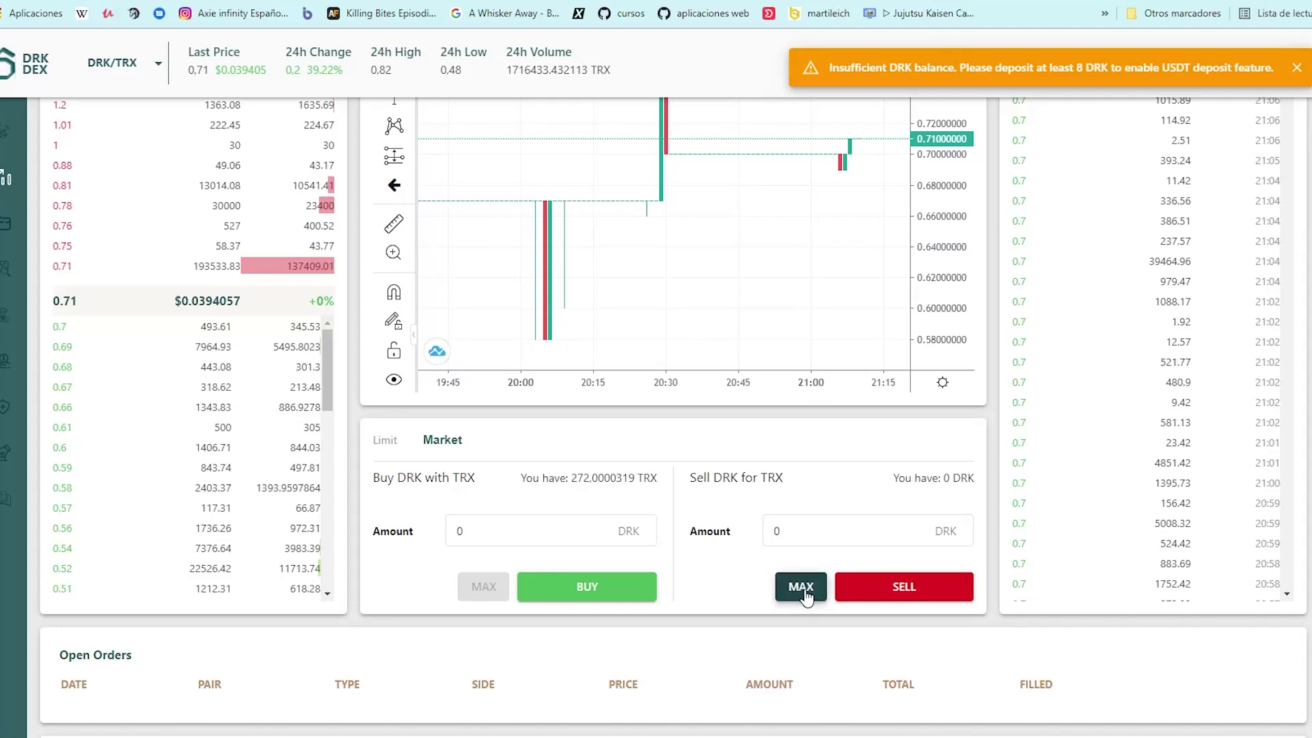
click(834, 536)
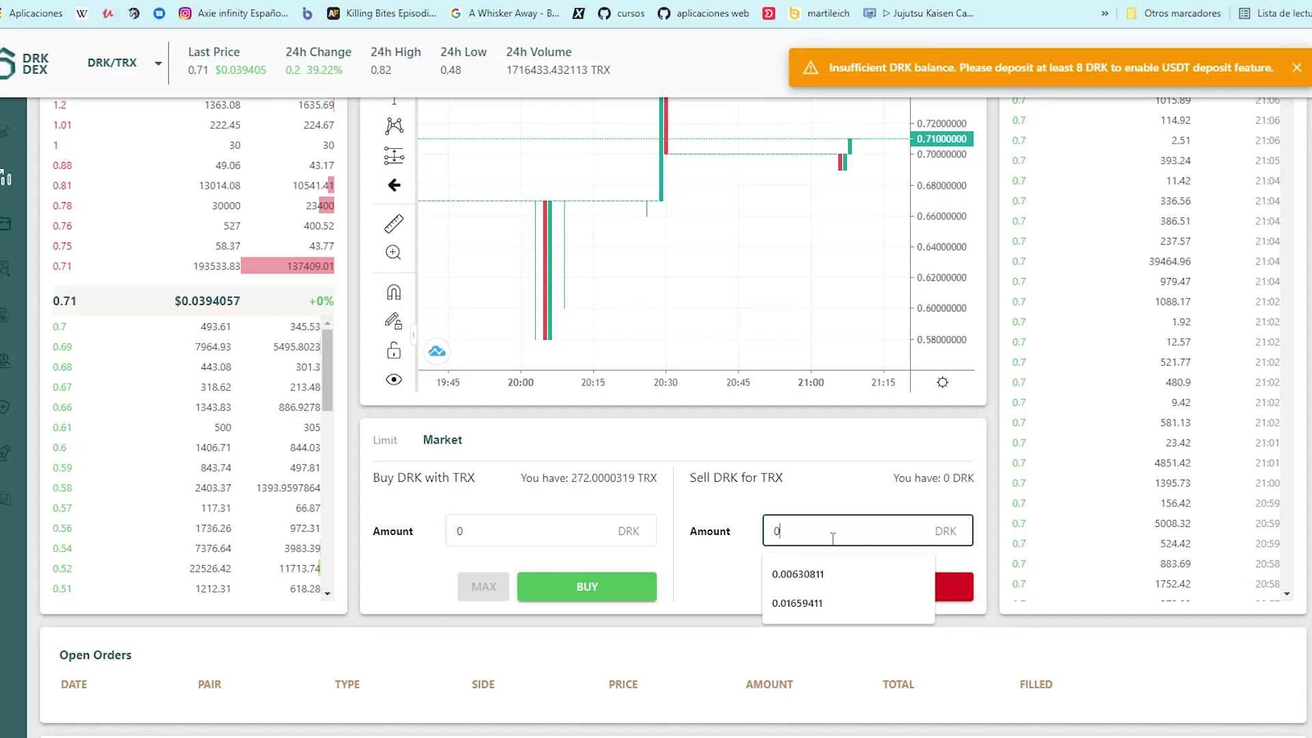
click(548, 538)
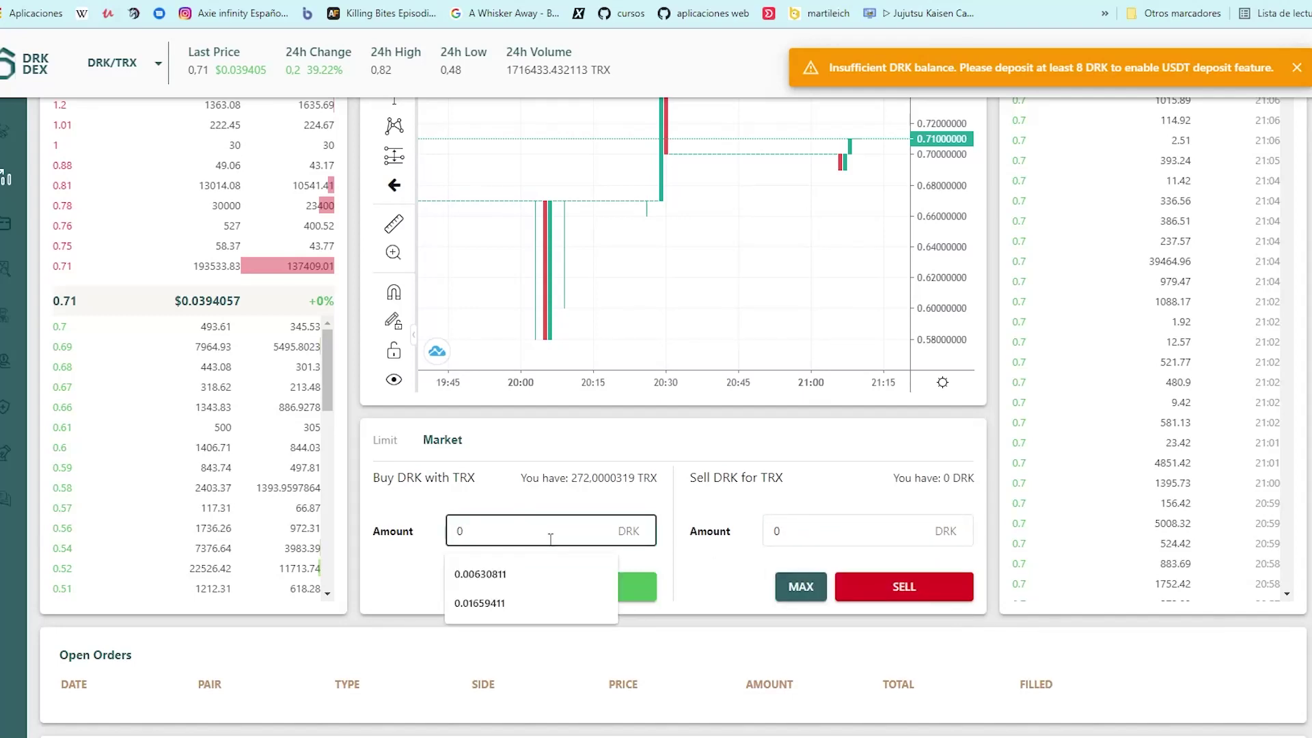
click(380, 441)
scroll(390, 485, up, 2)
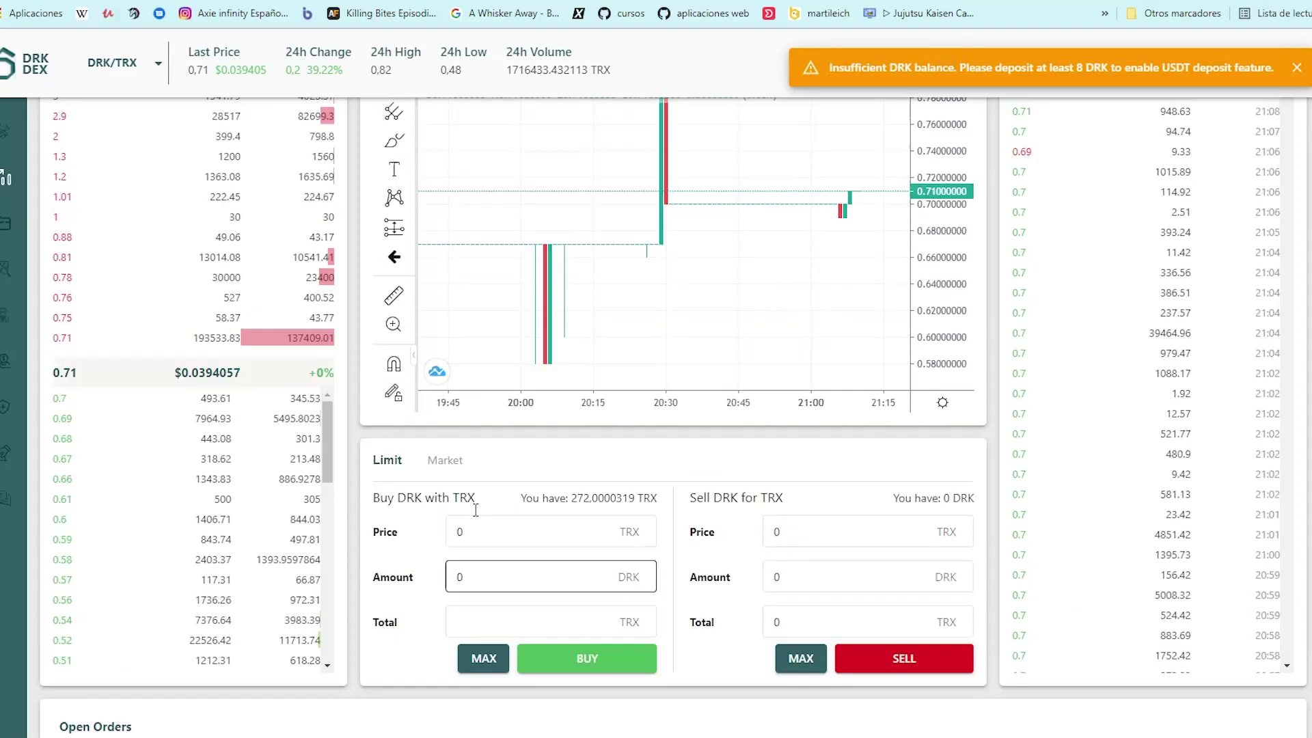
Step: Place a limit order to buy DRK at a price of 0.71 TRX with a total of 272 TRX
click(277, 430)
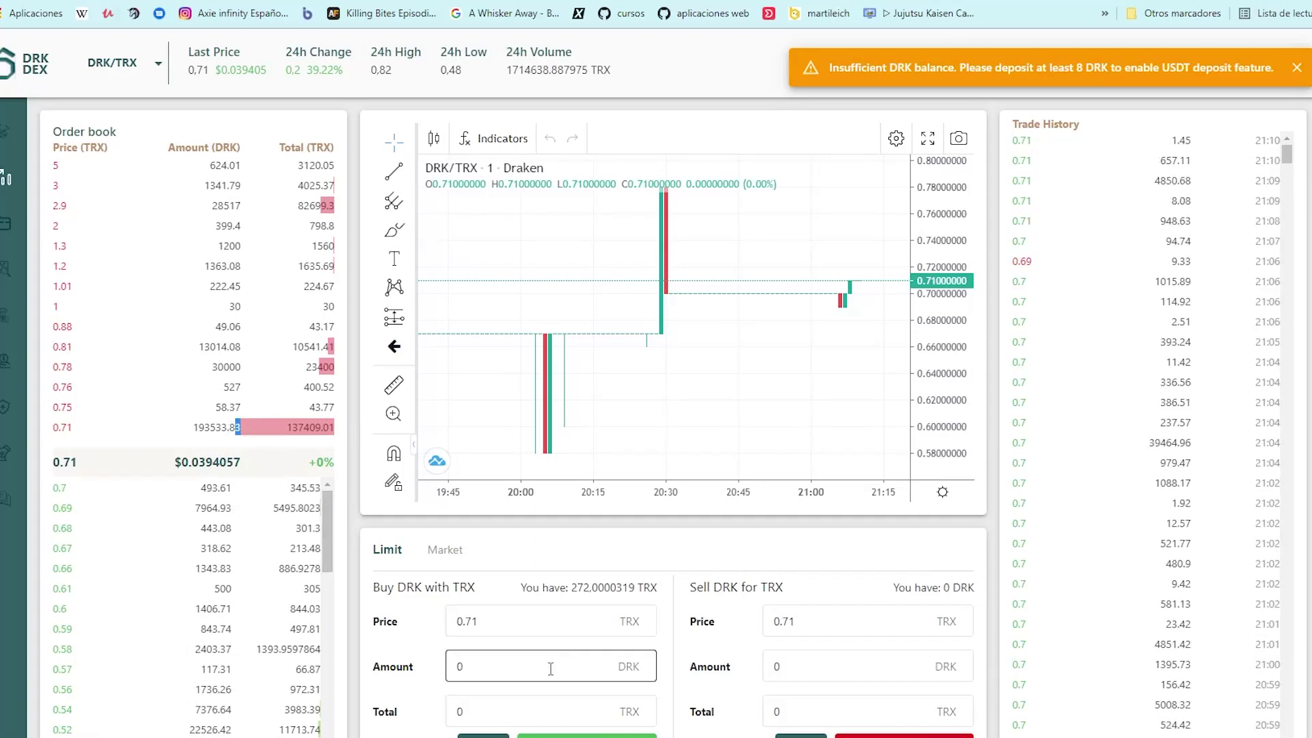
click(545, 711)
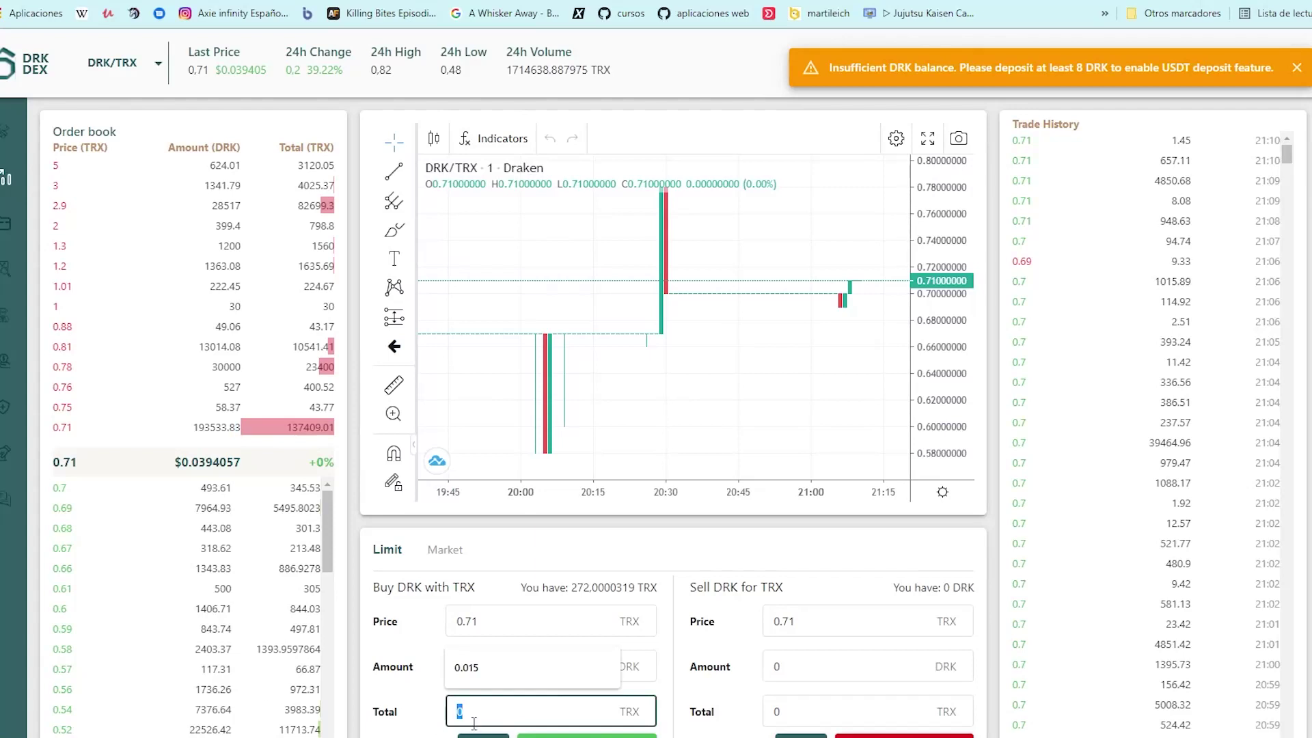
click(582, 672)
click(563, 717)
double_click(563, 717)
text(272)
key(Tab)
scroll(688, 666, down, 4)
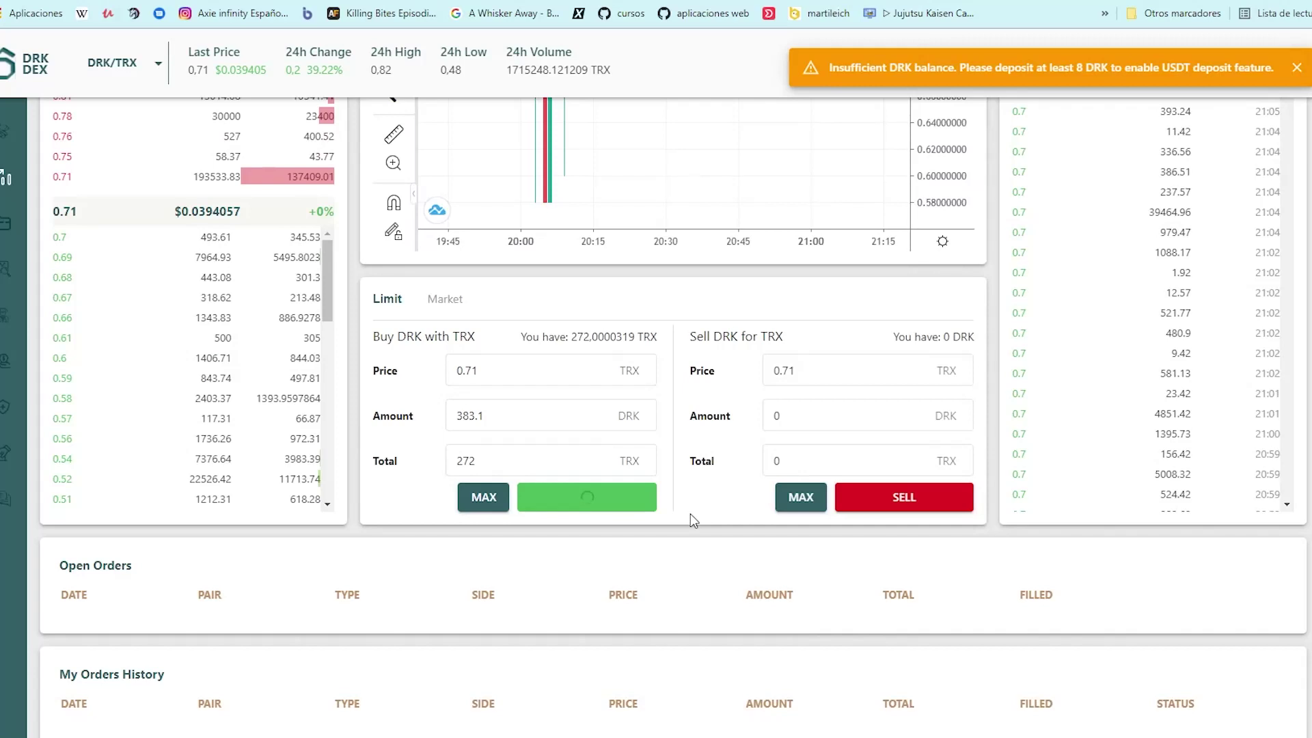
scroll(691, 512, up, 3)
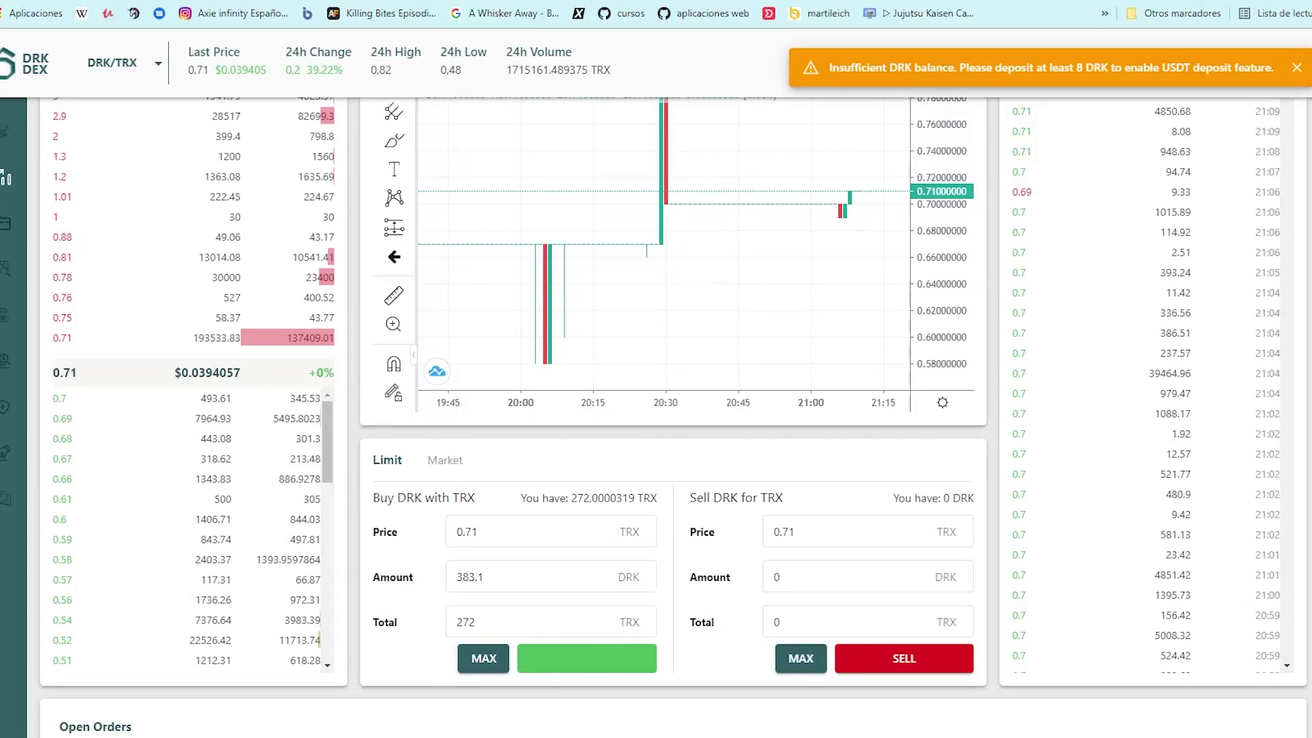
click(537, 732)
click(537, 733)
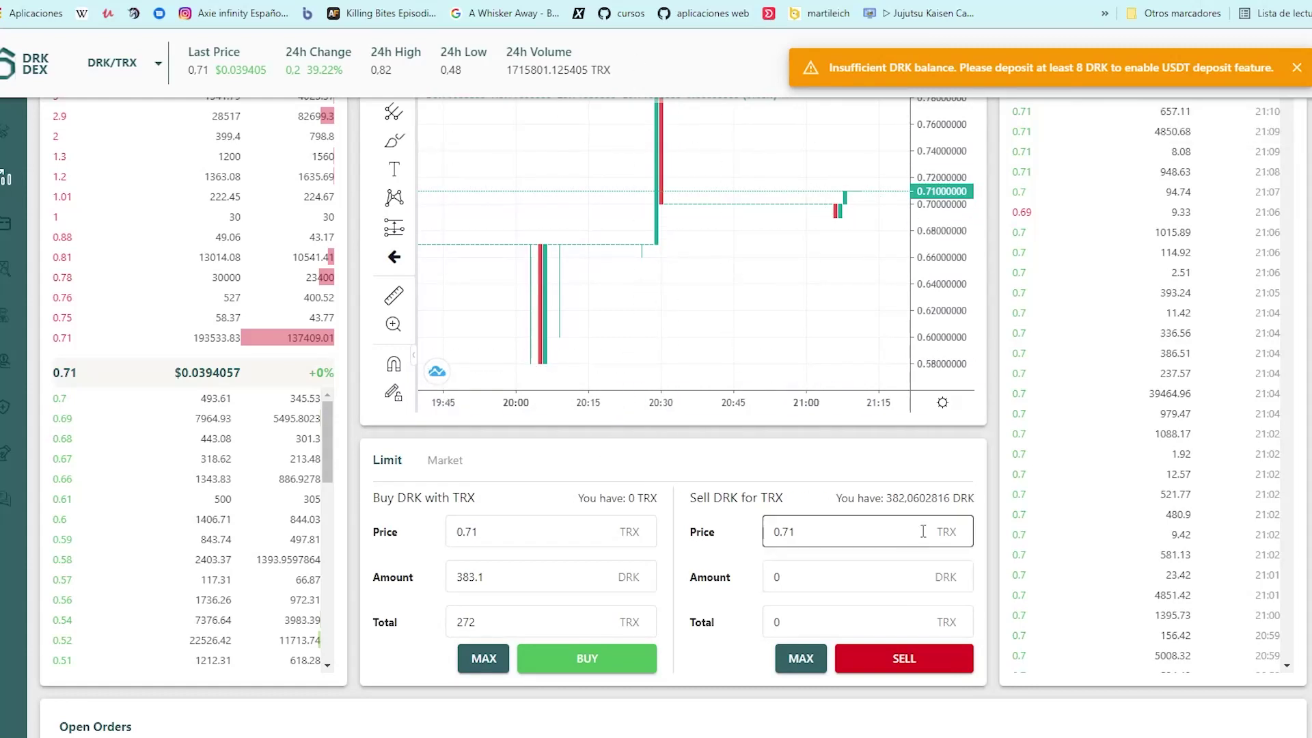
Step: Return to the wallet page and start a withdrawal of DRK
scroll(779, 532, up, 1)
scroll(621, 537, up, 1)
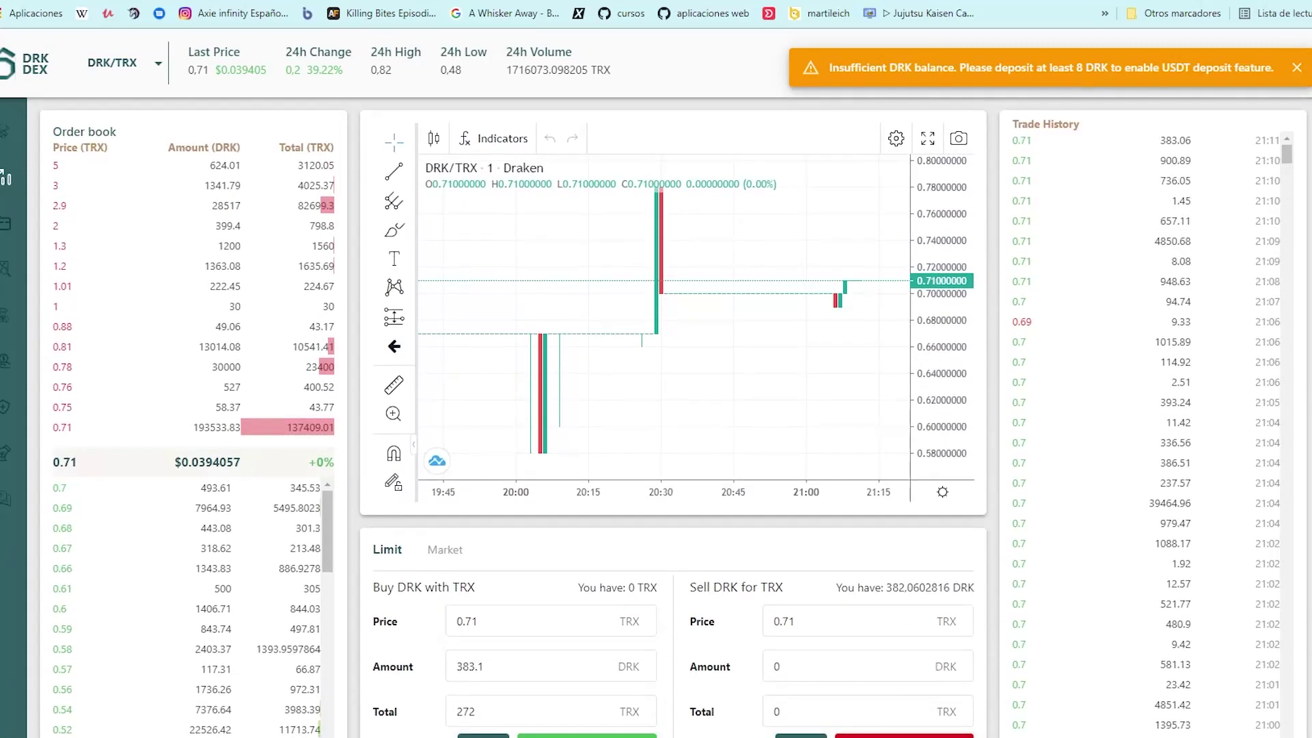
click(7, 236)
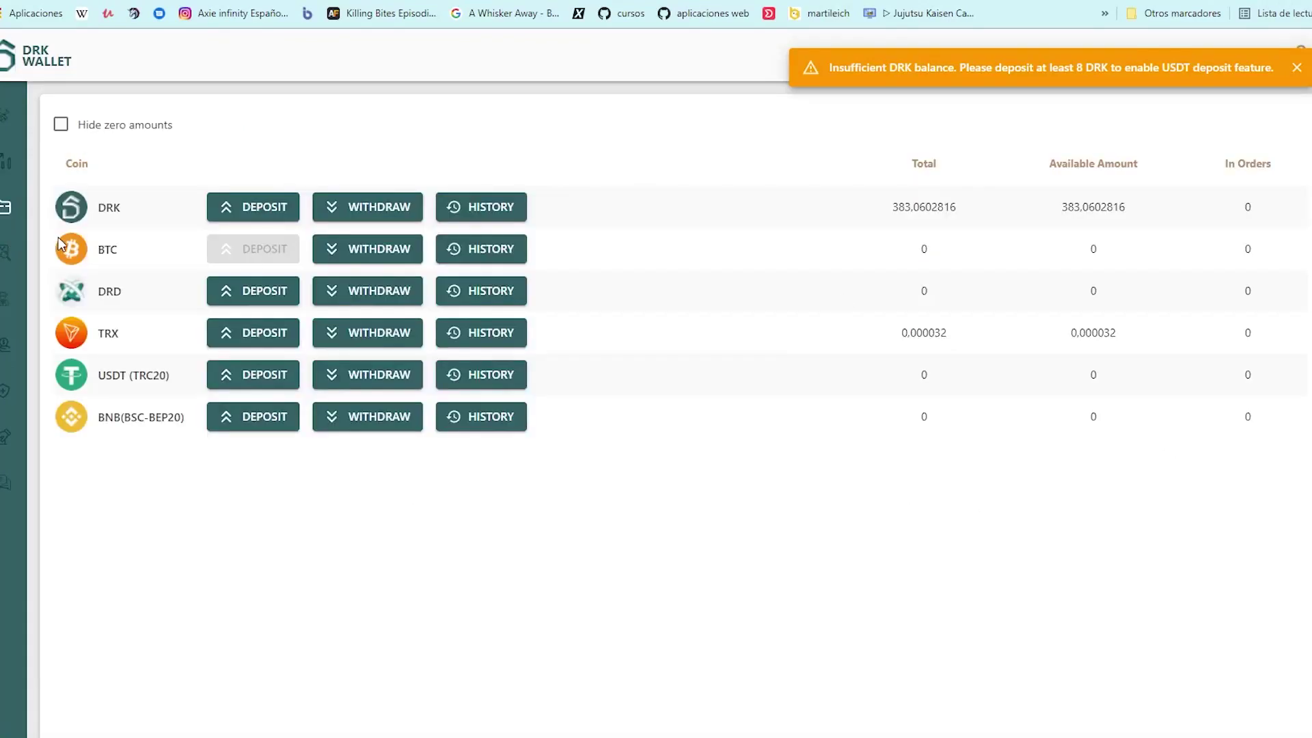
click(369, 208)
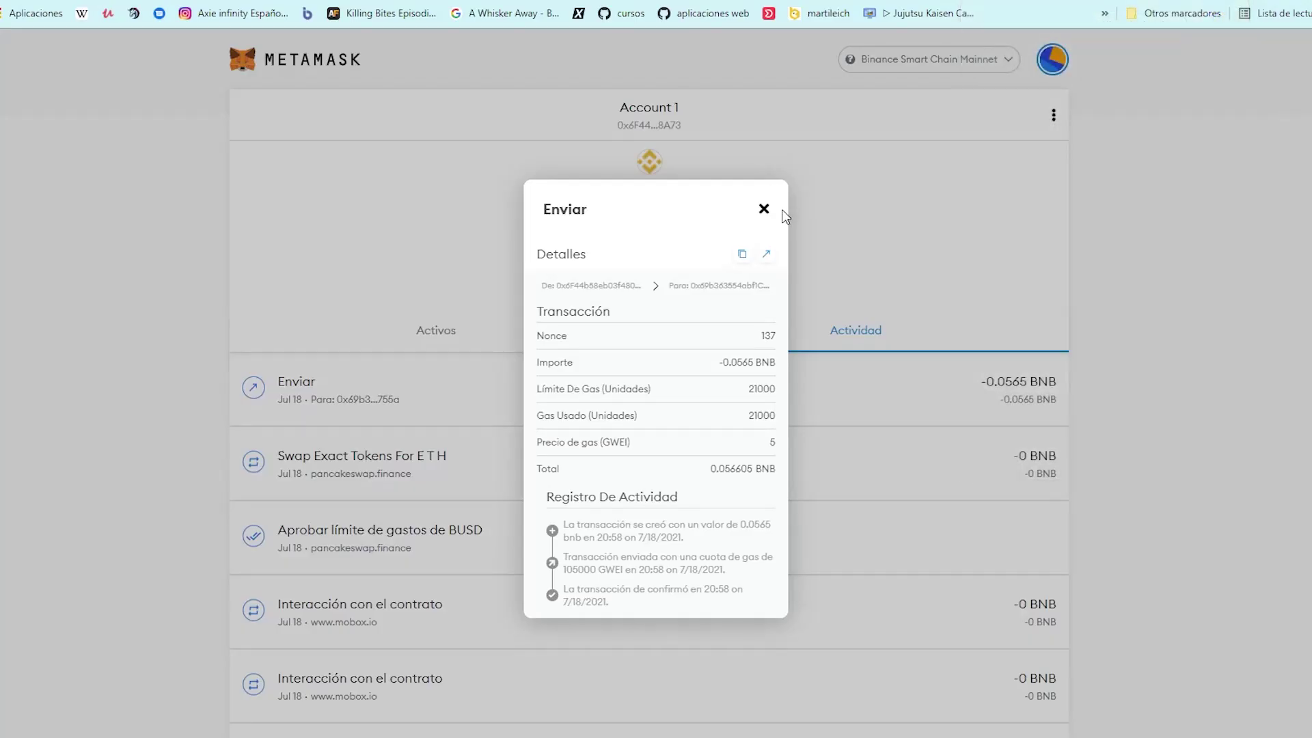
Step: In MetaMask, close the transaction details and switch the network to DRK Chain
click(764, 209)
click(946, 60)
mouse_move(938, 372)
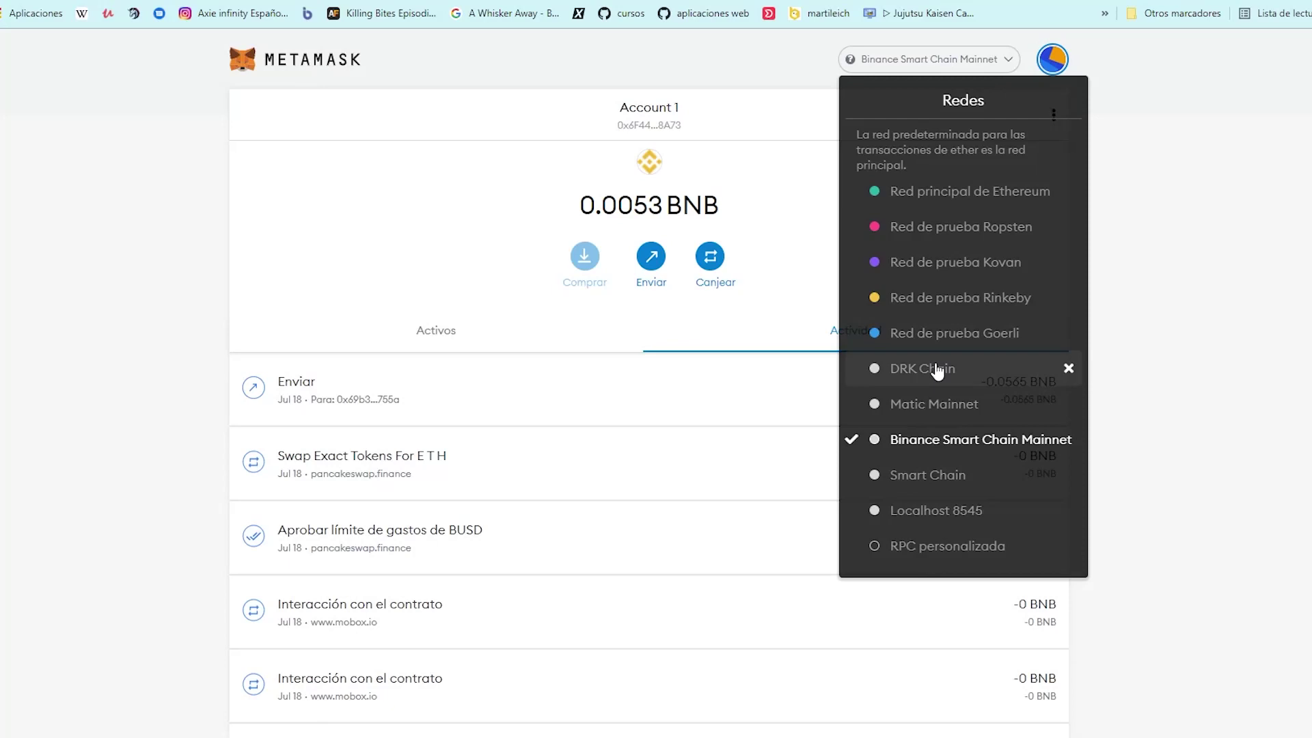
click(938, 371)
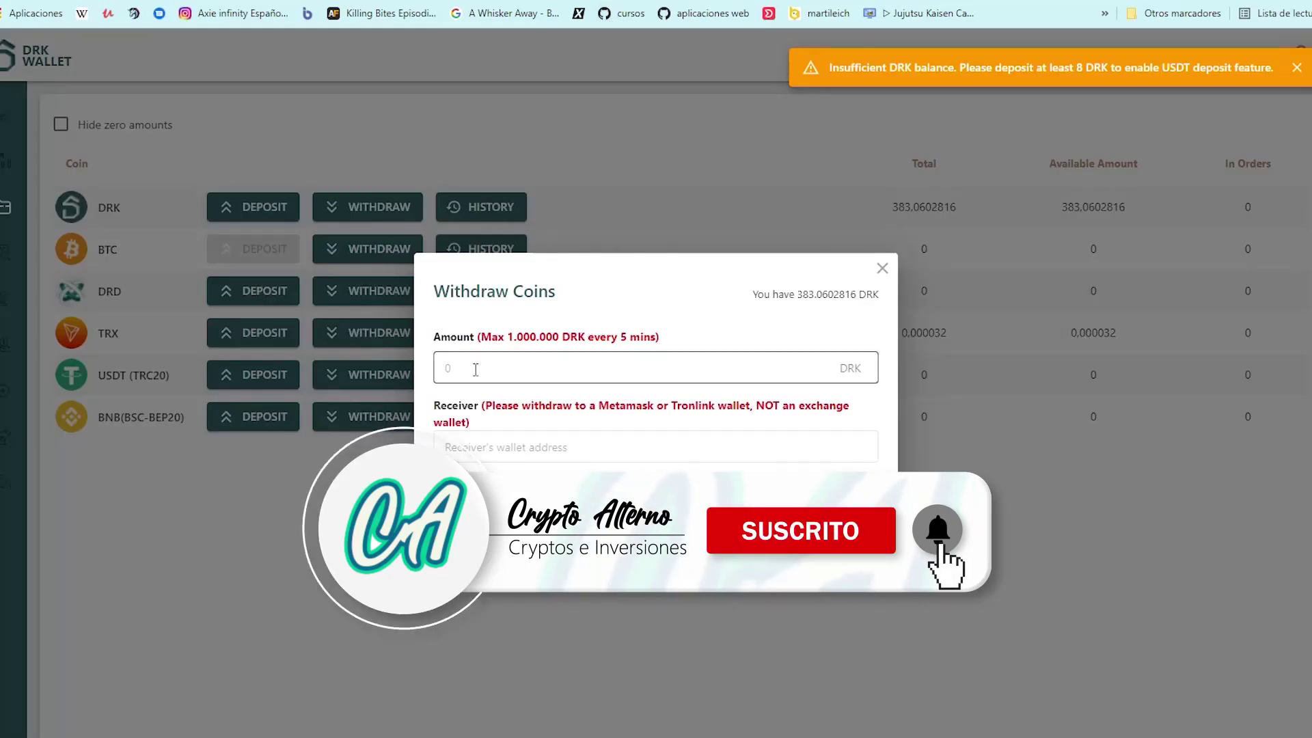
Step: Paste the MetaMask account's wallet address as the receiver of the DRK withdrawal
click(523, 445)
right_click(523, 446)
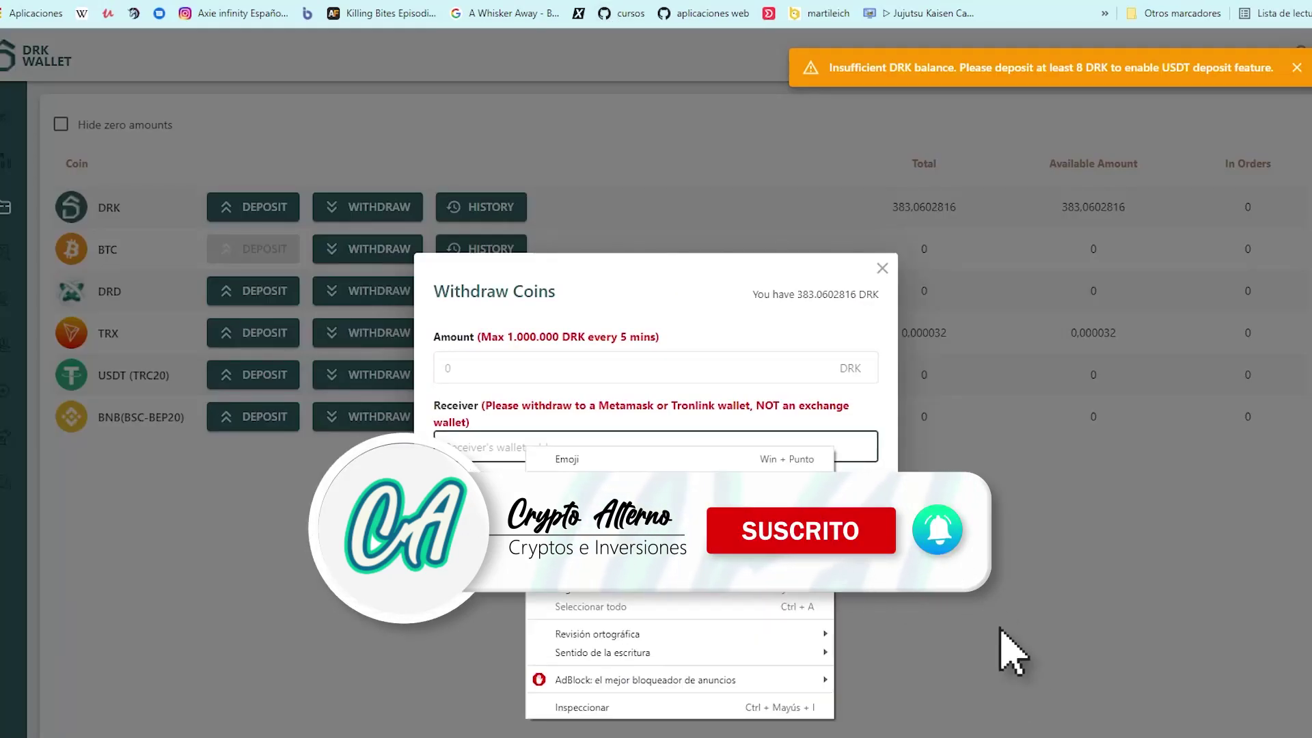
click(561, 543)
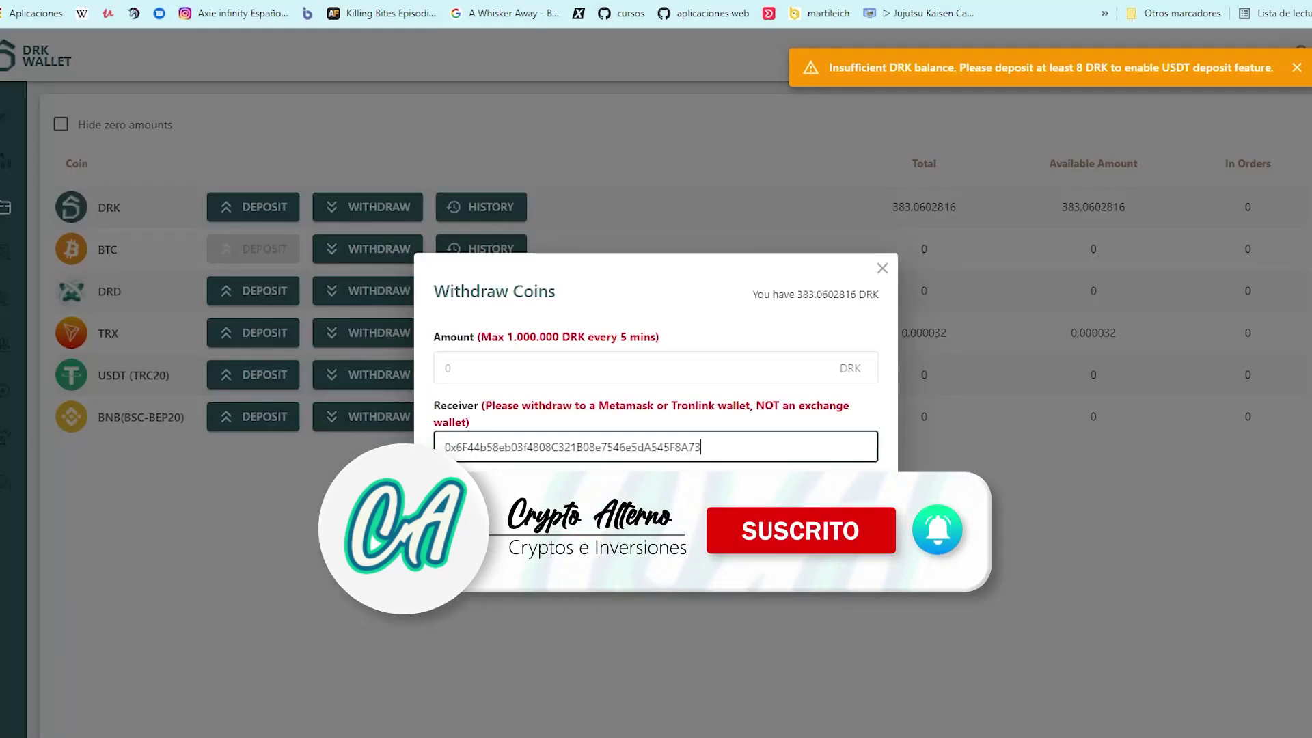
Step: Set the DRK withdrawal amount to 383 and send the transaction
click(868, 368)
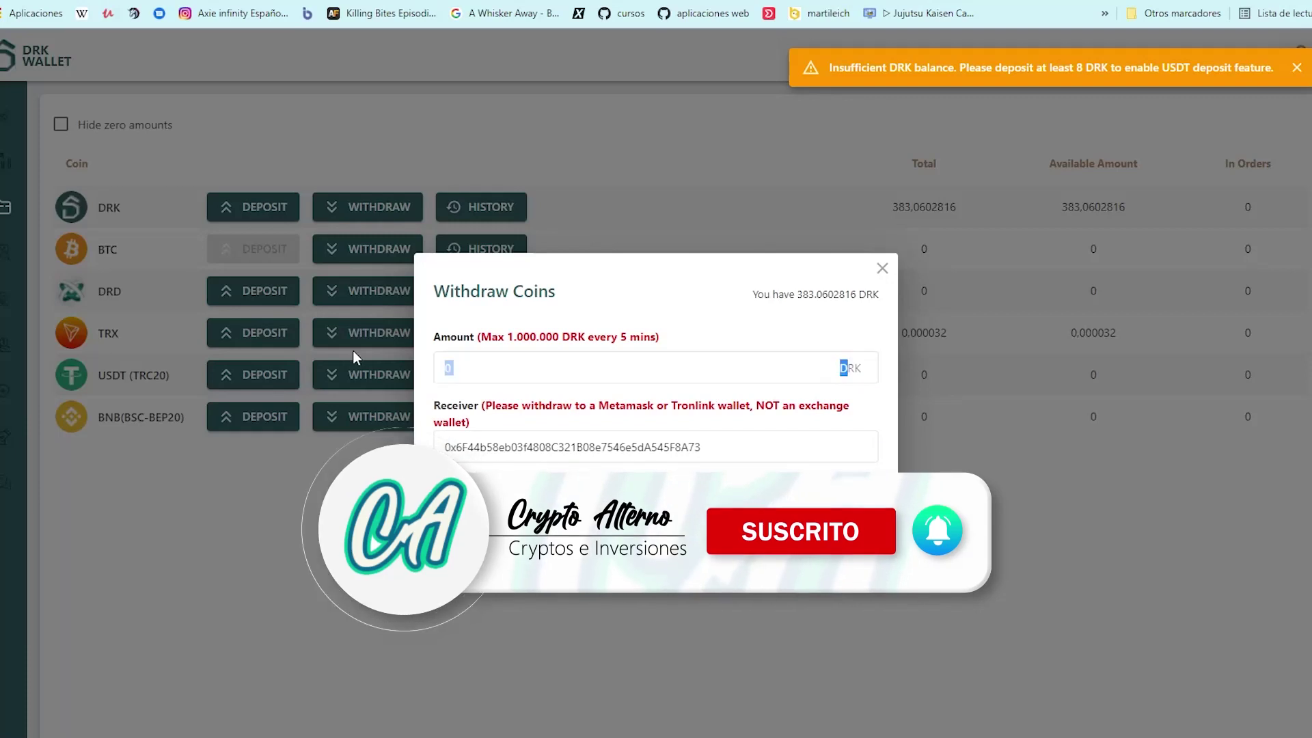
drag(847, 368, 494, 360)
click(494, 361)
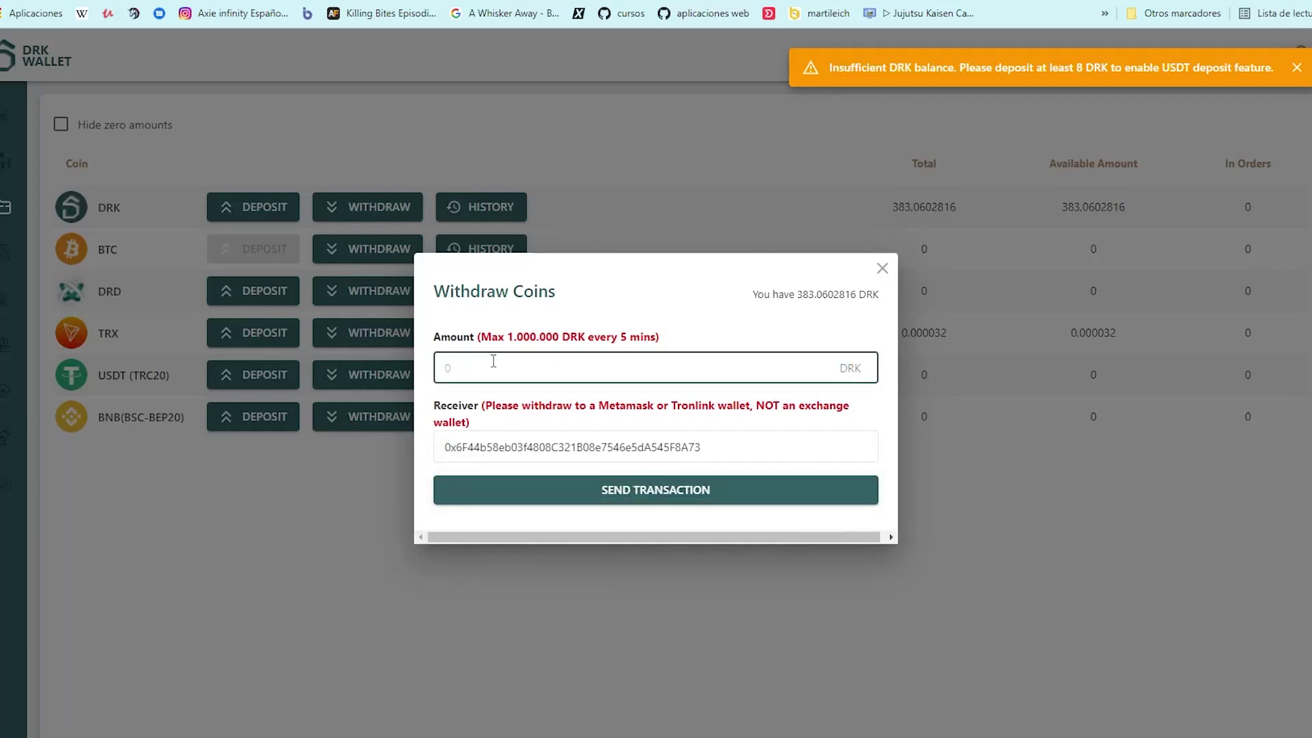
text(383)
click(674, 425)
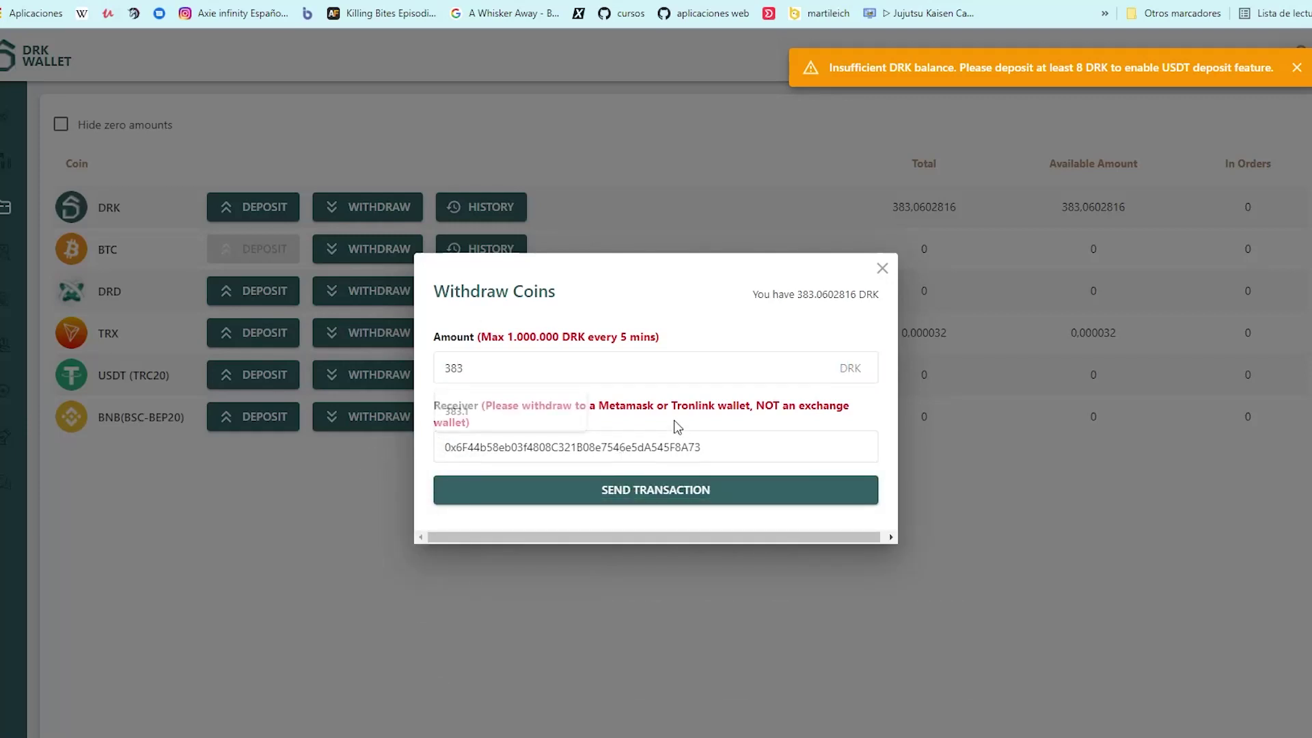
click(685, 491)
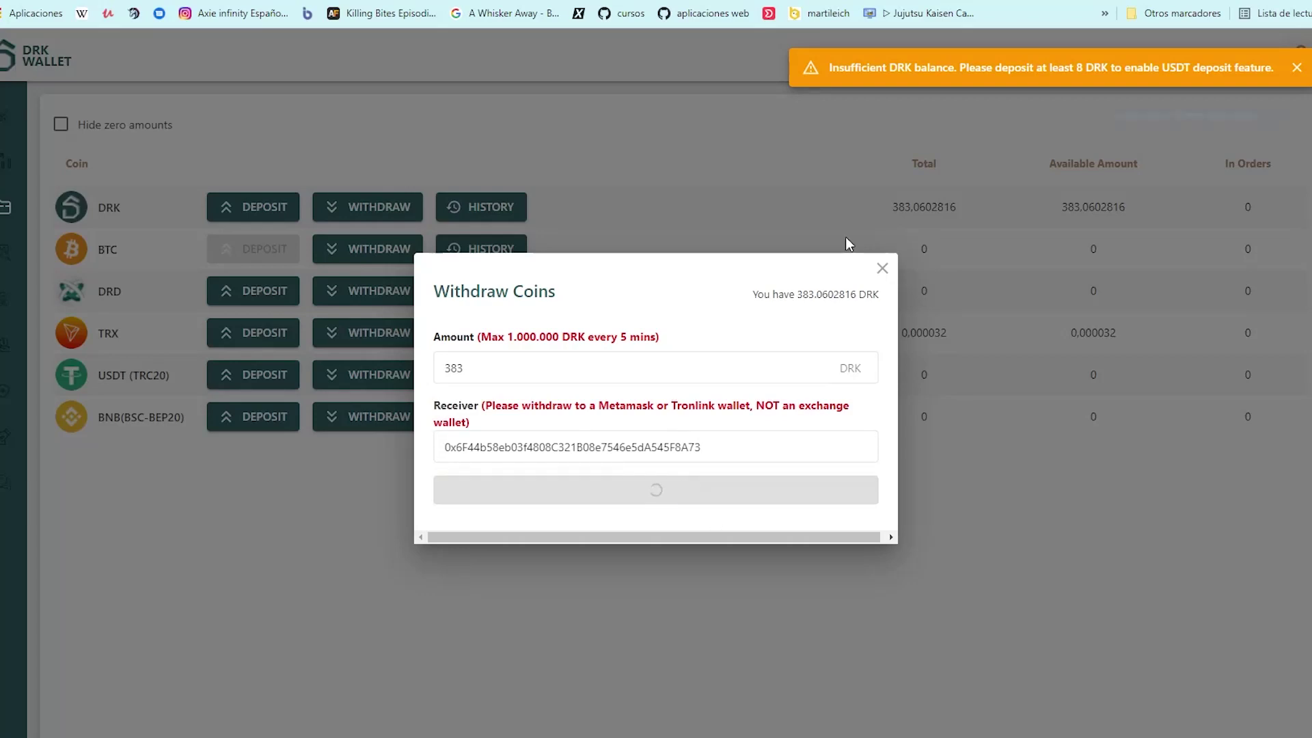
Step: Switch to the calculator and multiply 383 by 0.038
mouse_move(262, 737)
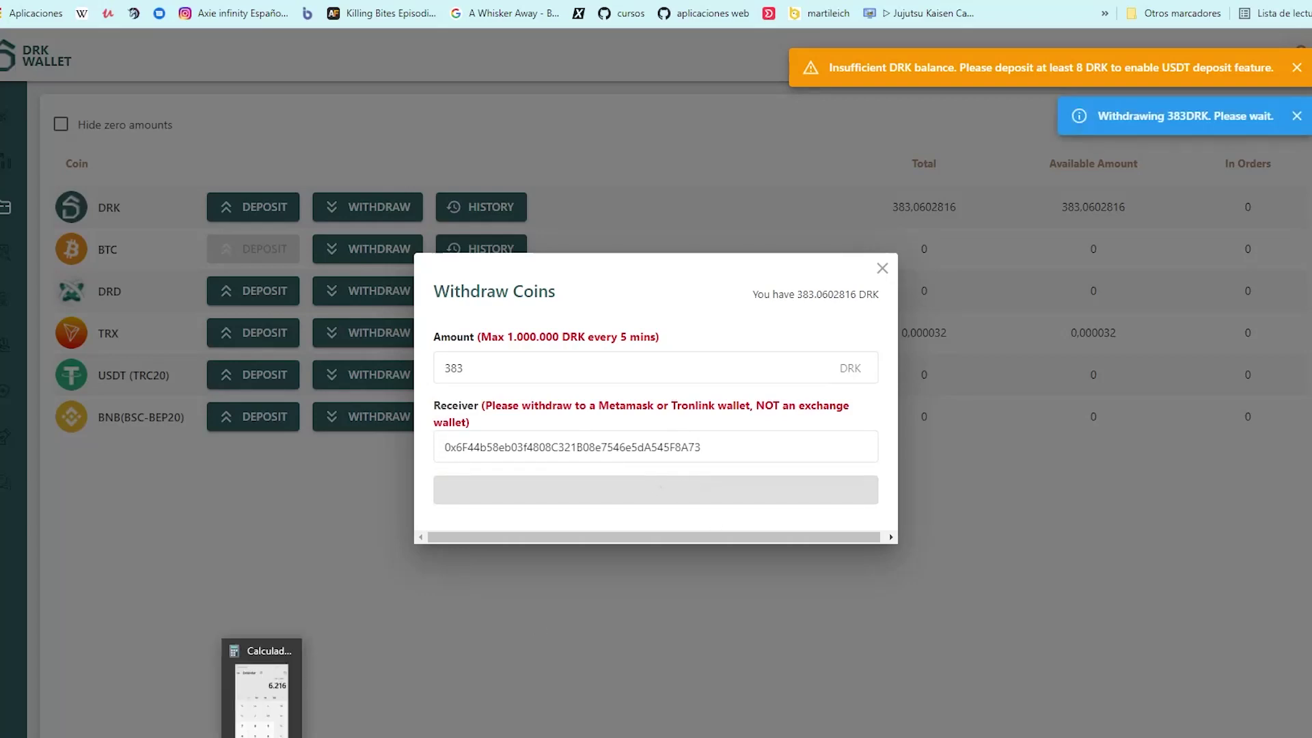
click(262, 690)
key(Escape)
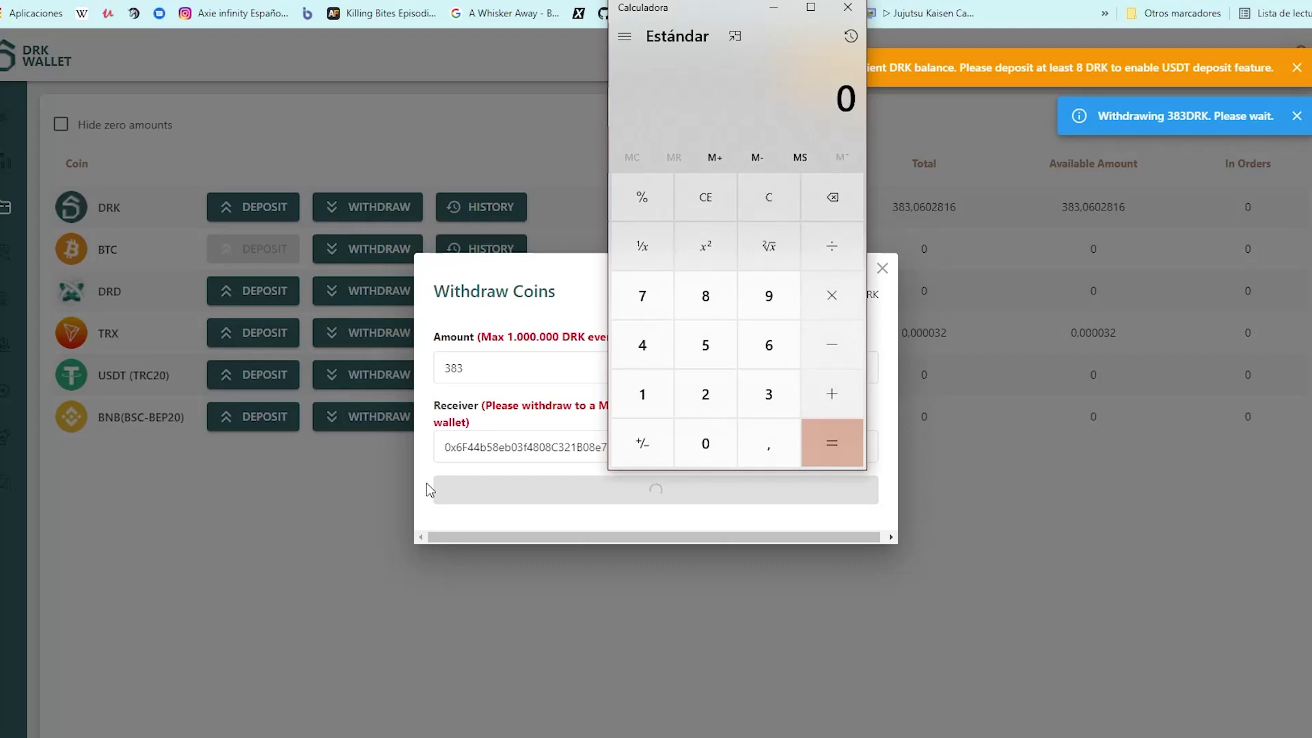
text(383*0.0)
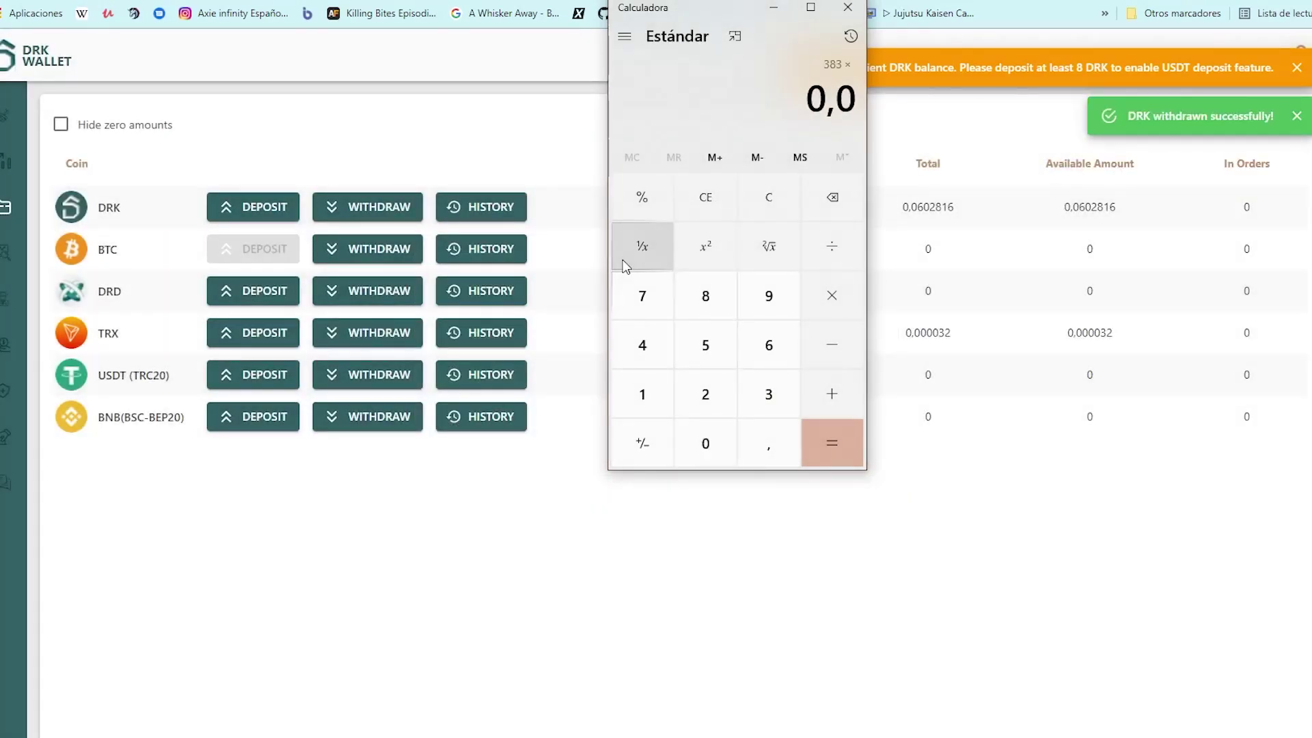
text(38)
key(Return)
Step: Return to MetaMask and view the account's assets on DRK Chain to check the DRK balance
key(ctrl+Tab)
mouse_move(397, 45)
key(ctrl+Tab)
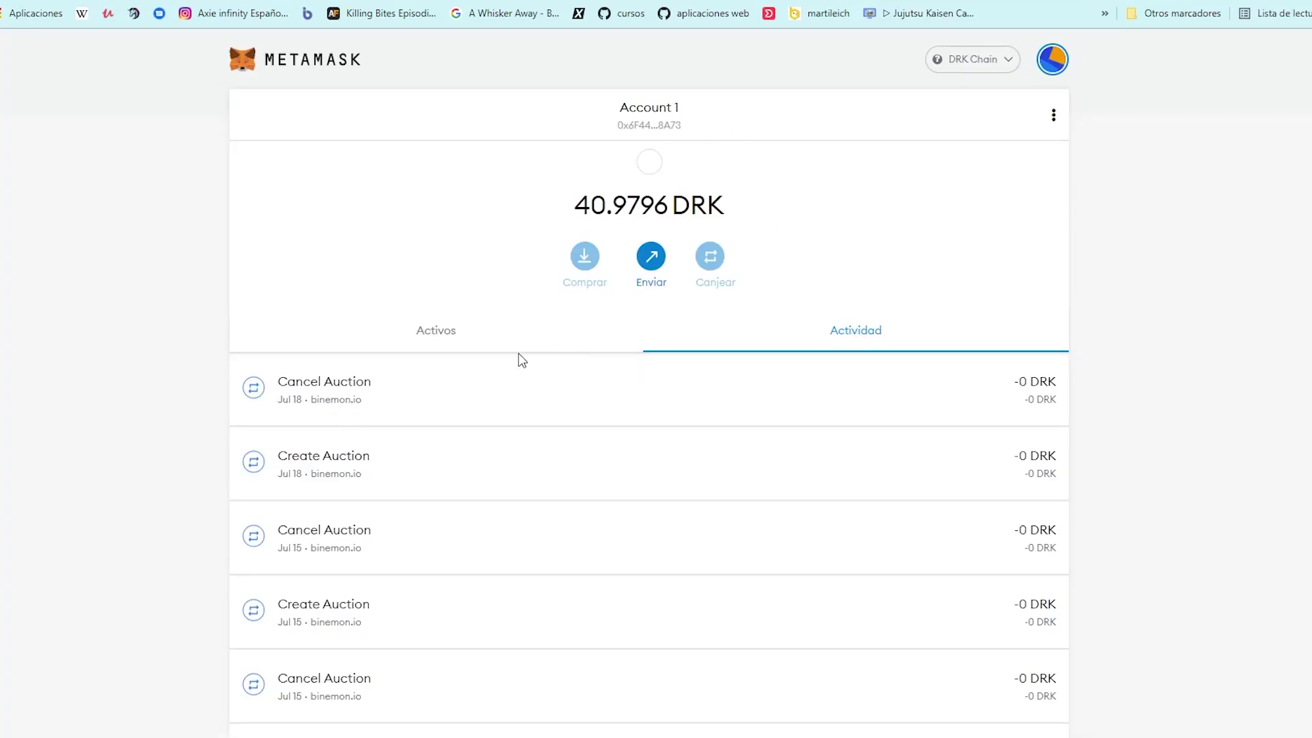
click(470, 331)
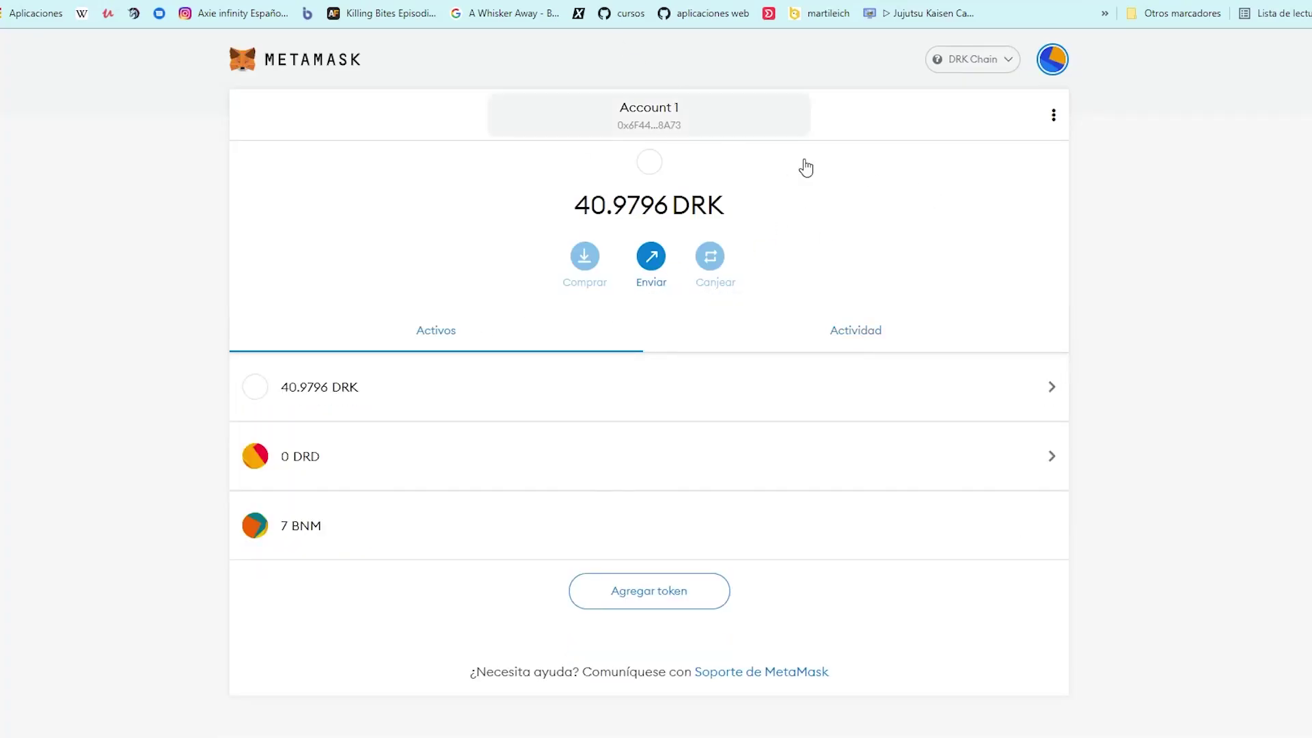
Step: Go back to the exchange wallet and look up the 383 DRK withdrawal's transaction hash in the DRK coin history
key(ctrl+Tab)
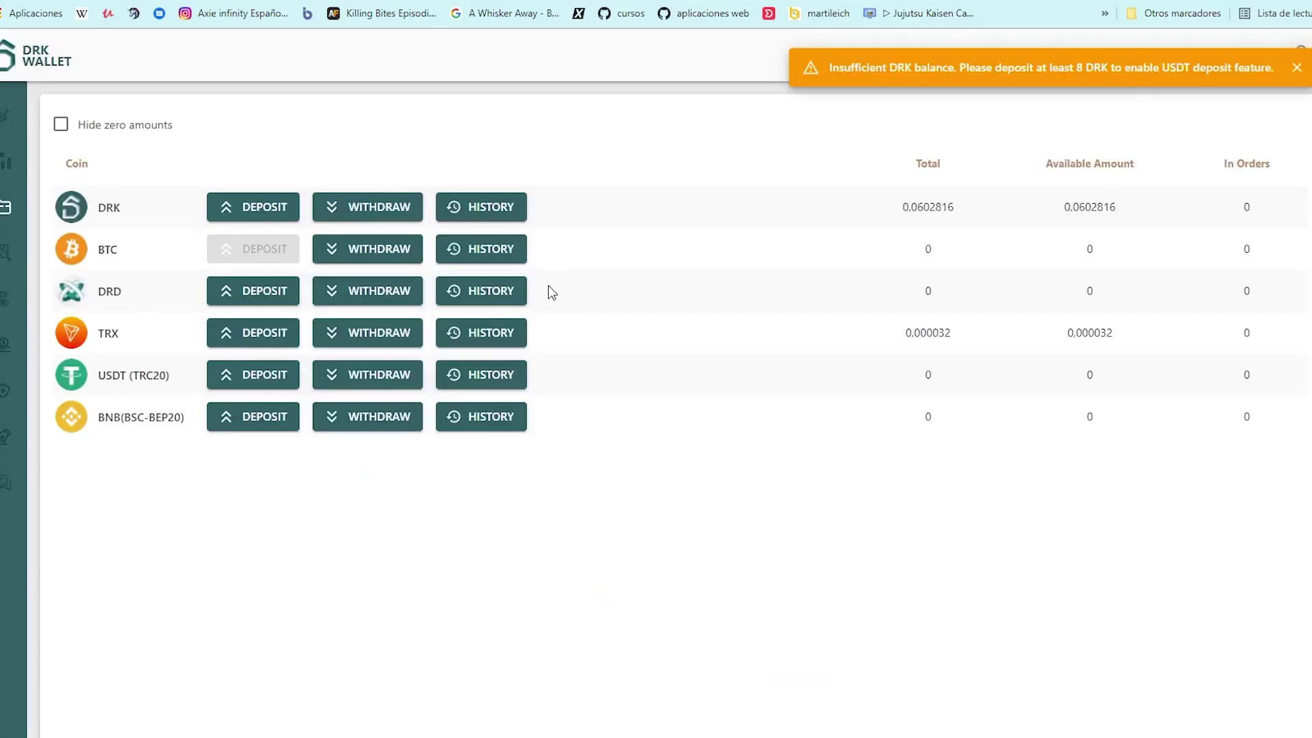
click(486, 207)
click(715, 302)
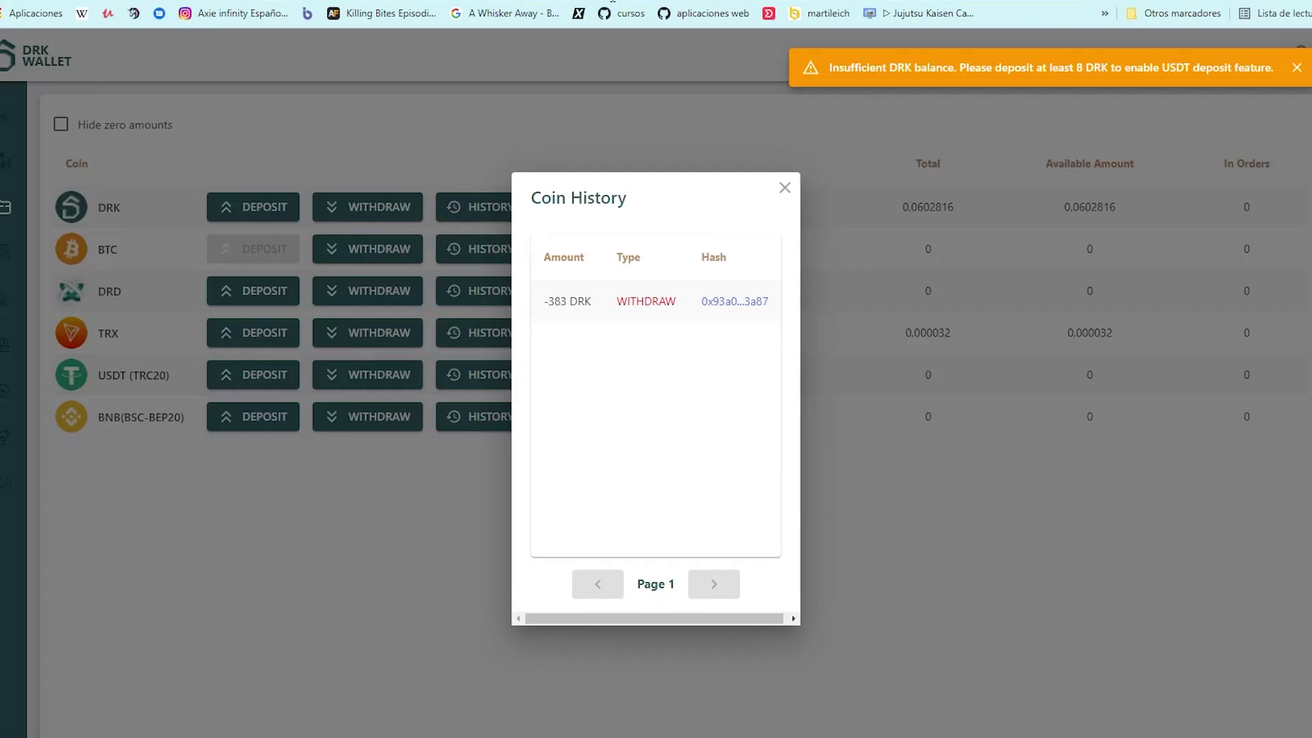
Step: Go to the Binemon trading site and sign its BNM-LOGIN request in MetaMask
click(612, 1)
text(ba)
key(BackSpace)
text(u)
key(BackSpace)
text(in)
key(Escape)
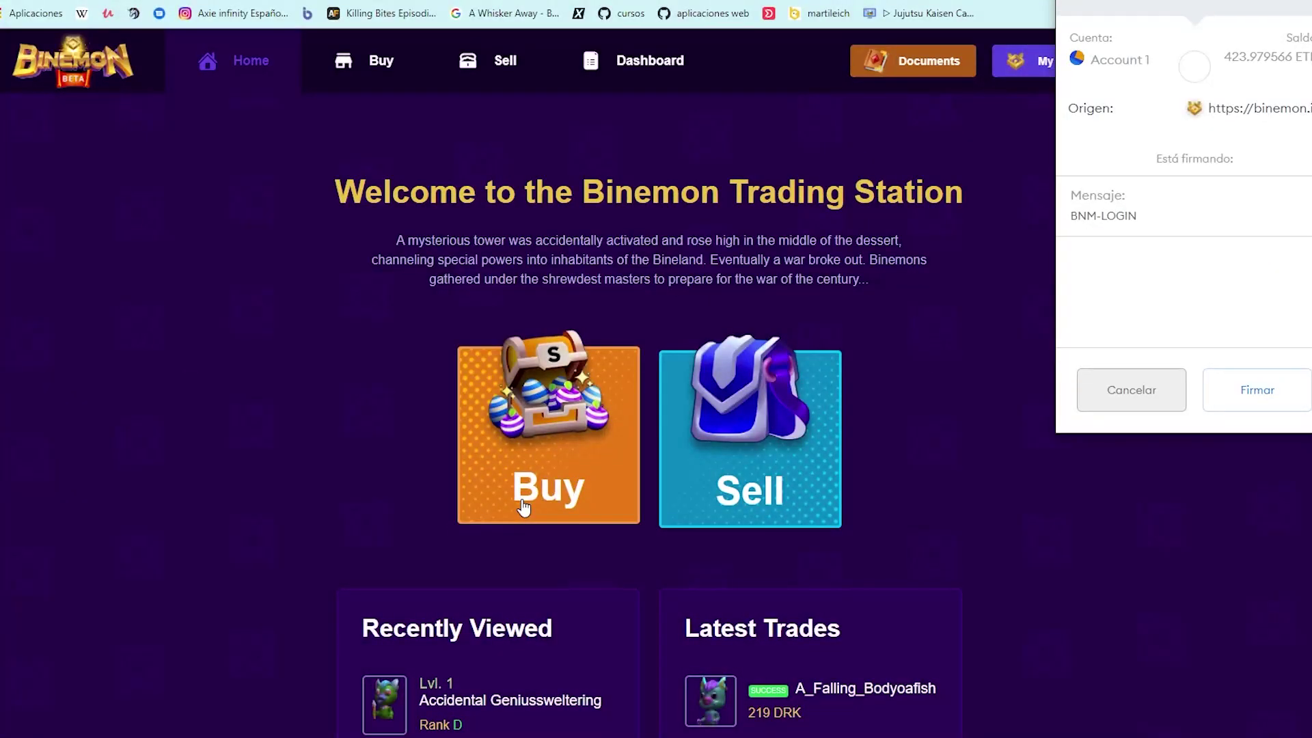
click(1260, 401)
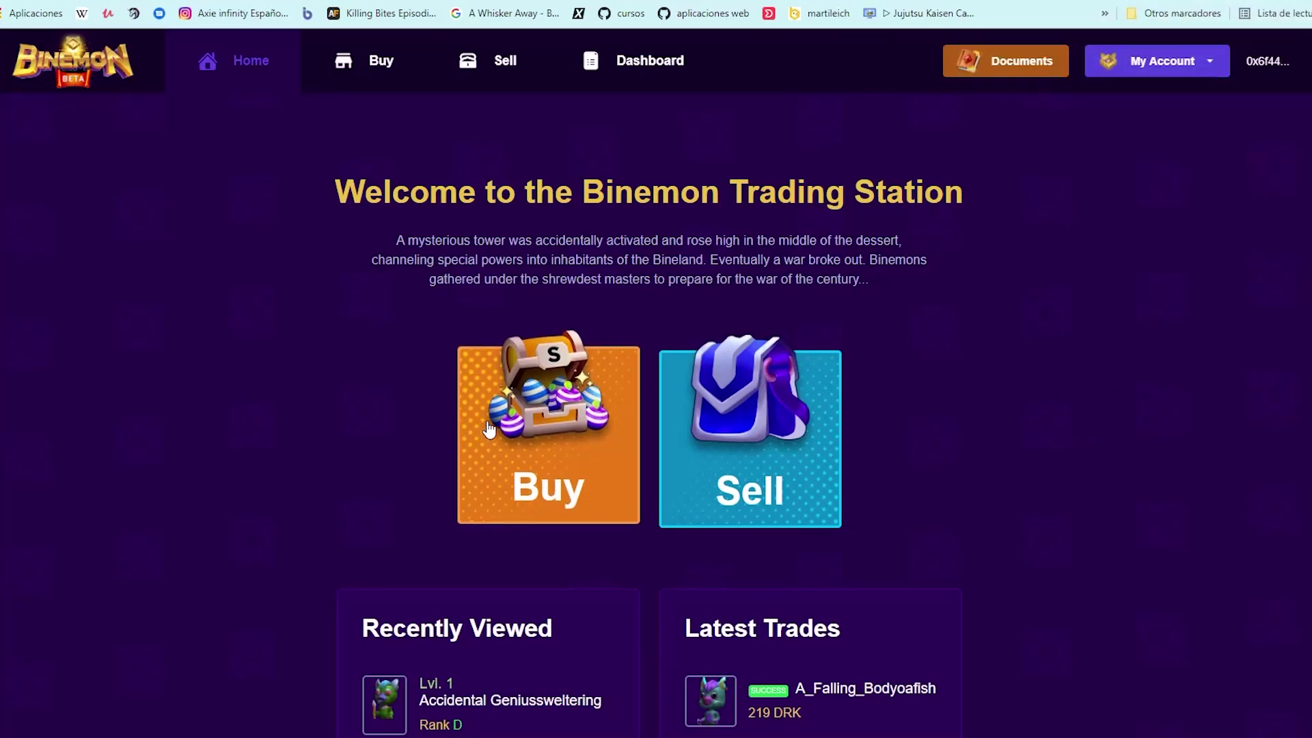
Step: Browse the Binemons for sale in the marketplace, sorted by lowest price
click(586, 385)
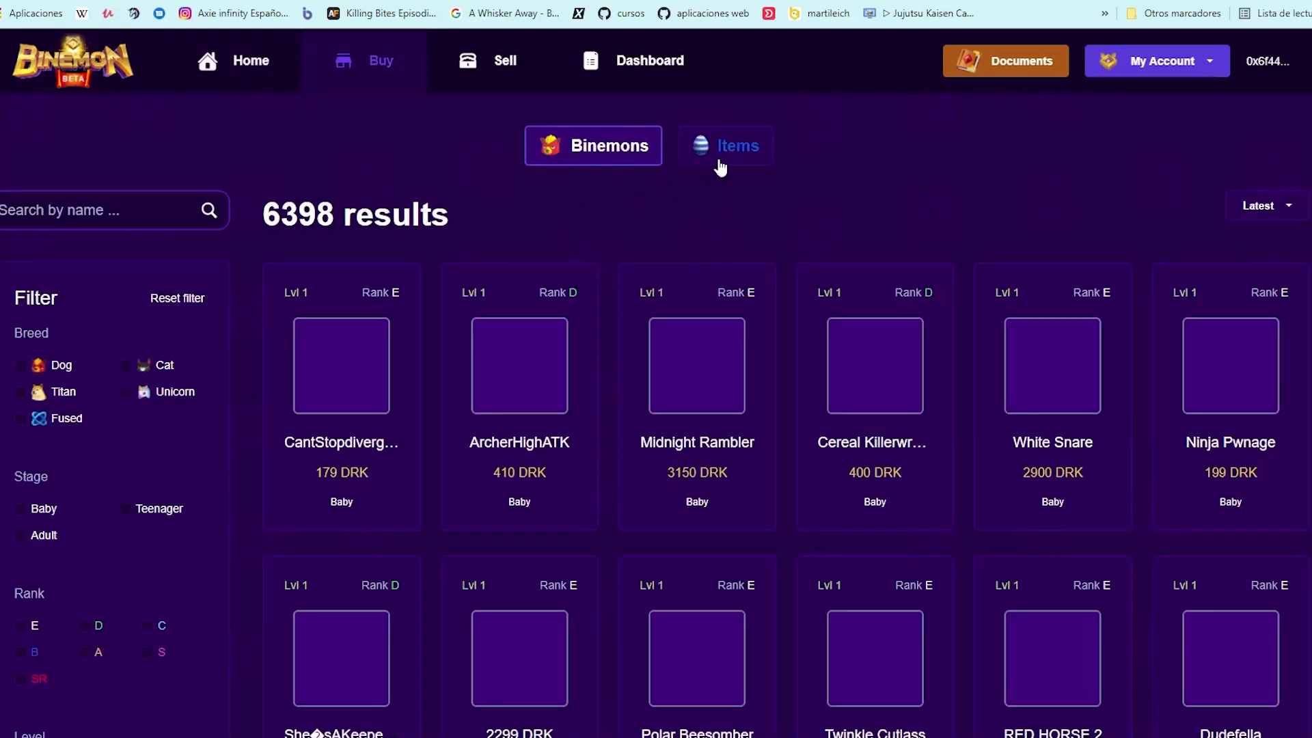
click(1283, 208)
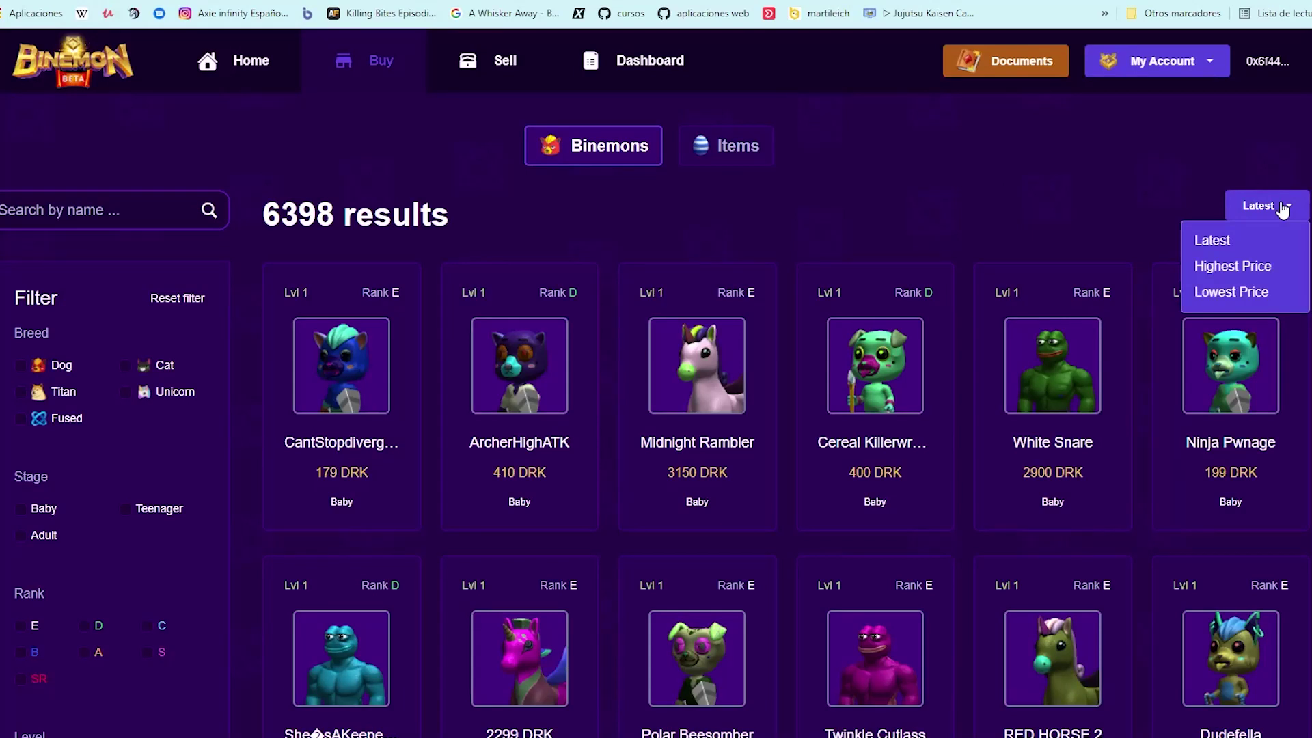
click(1256, 308)
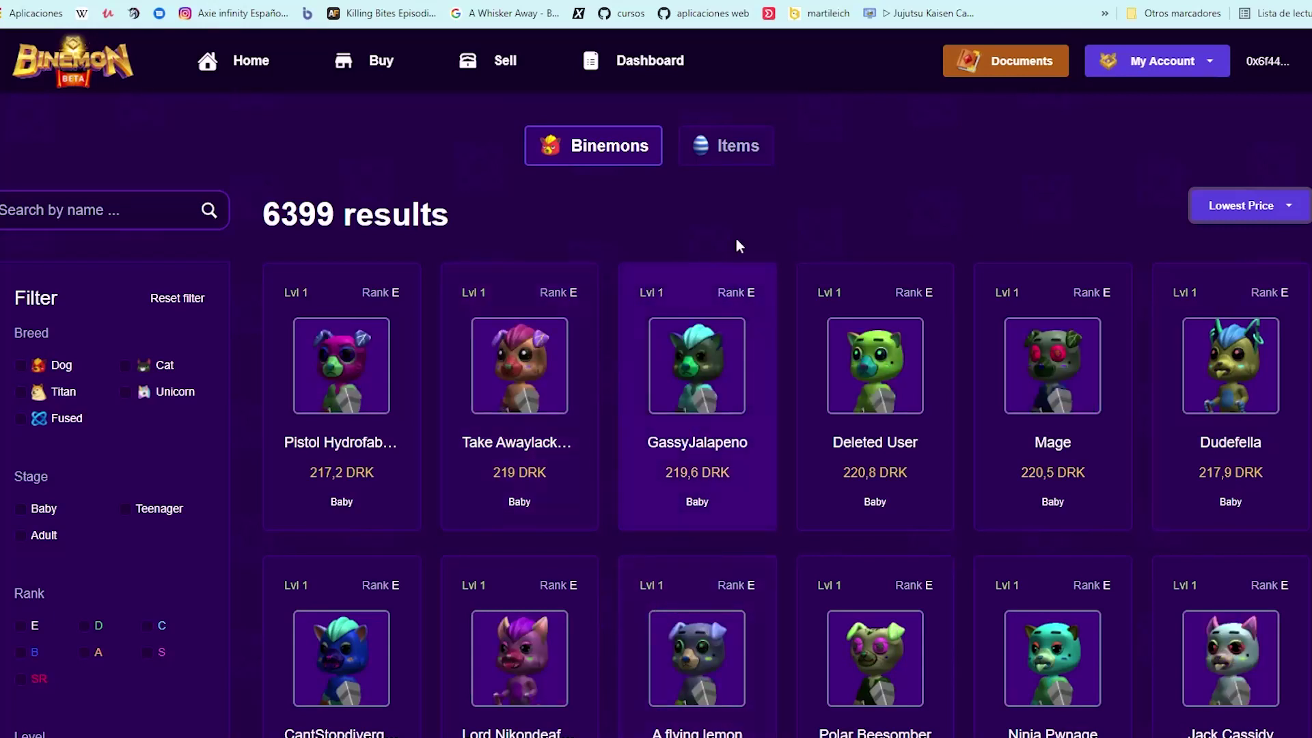
Step: Buy the Egg from the marketplace items for 279 DRK and confirm the transaction in MetaMask
click(762, 156)
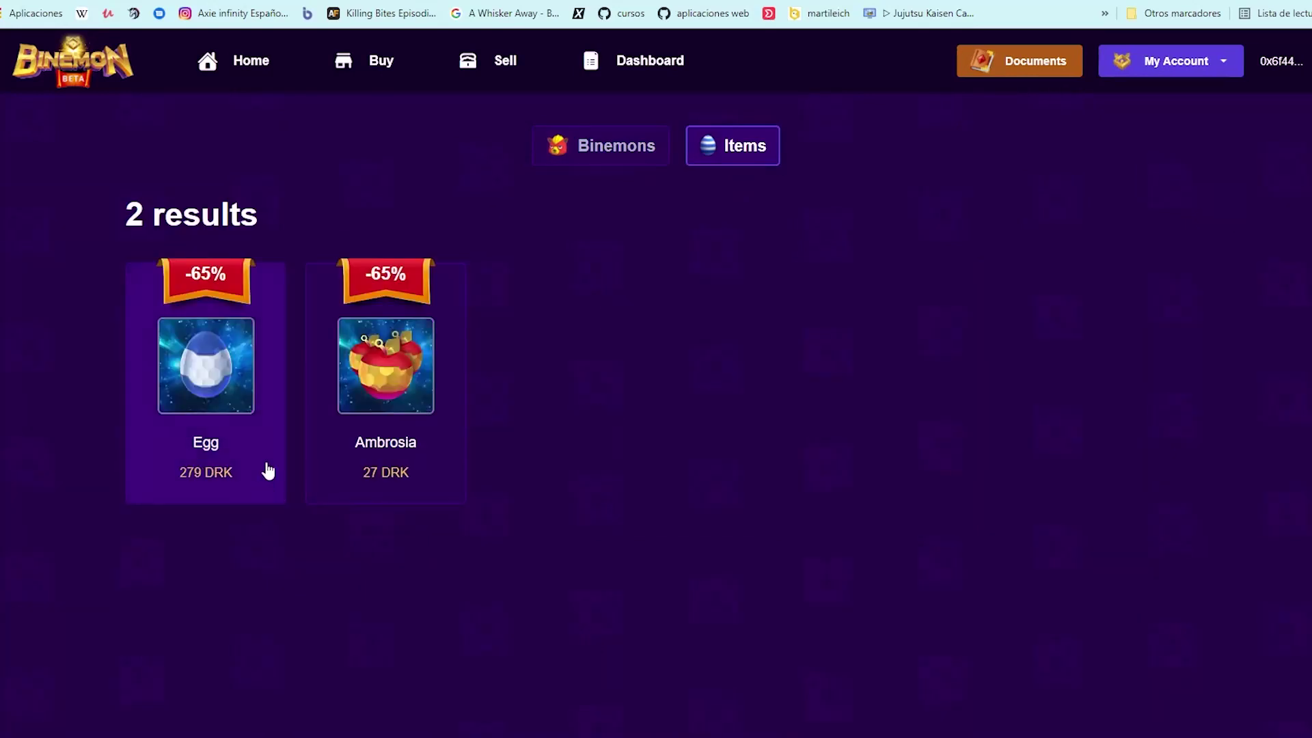
click(199, 404)
click(925, 608)
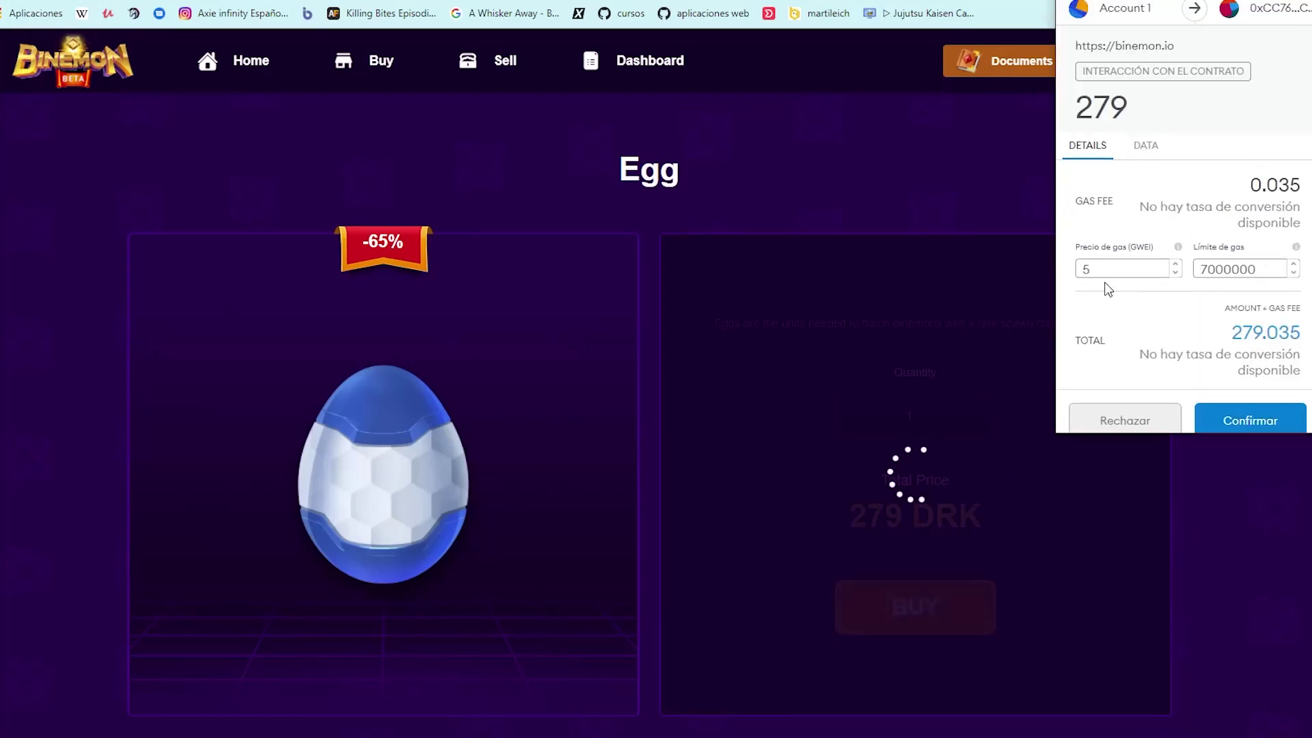
scroll(1108, 287, down, 1)
scroll(1222, 264, up, 1)
scroll(1260, 307, down, 1)
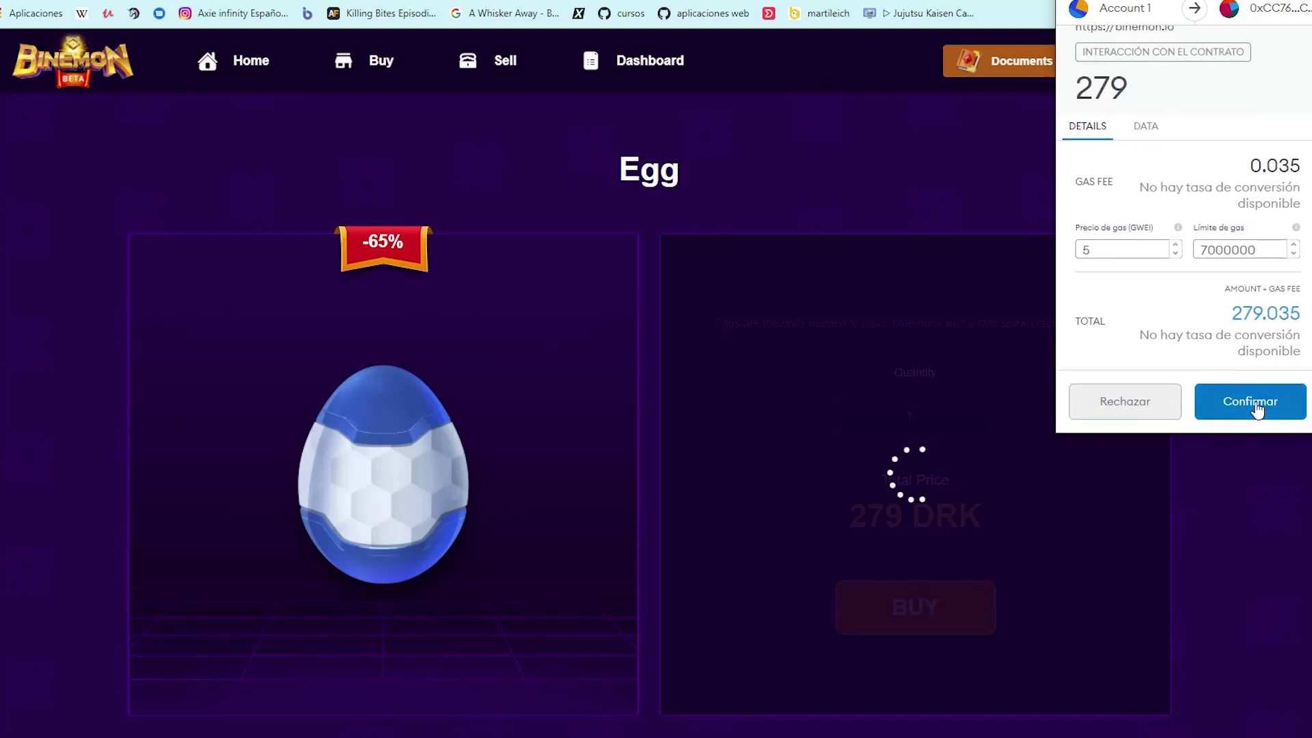
click(1257, 405)
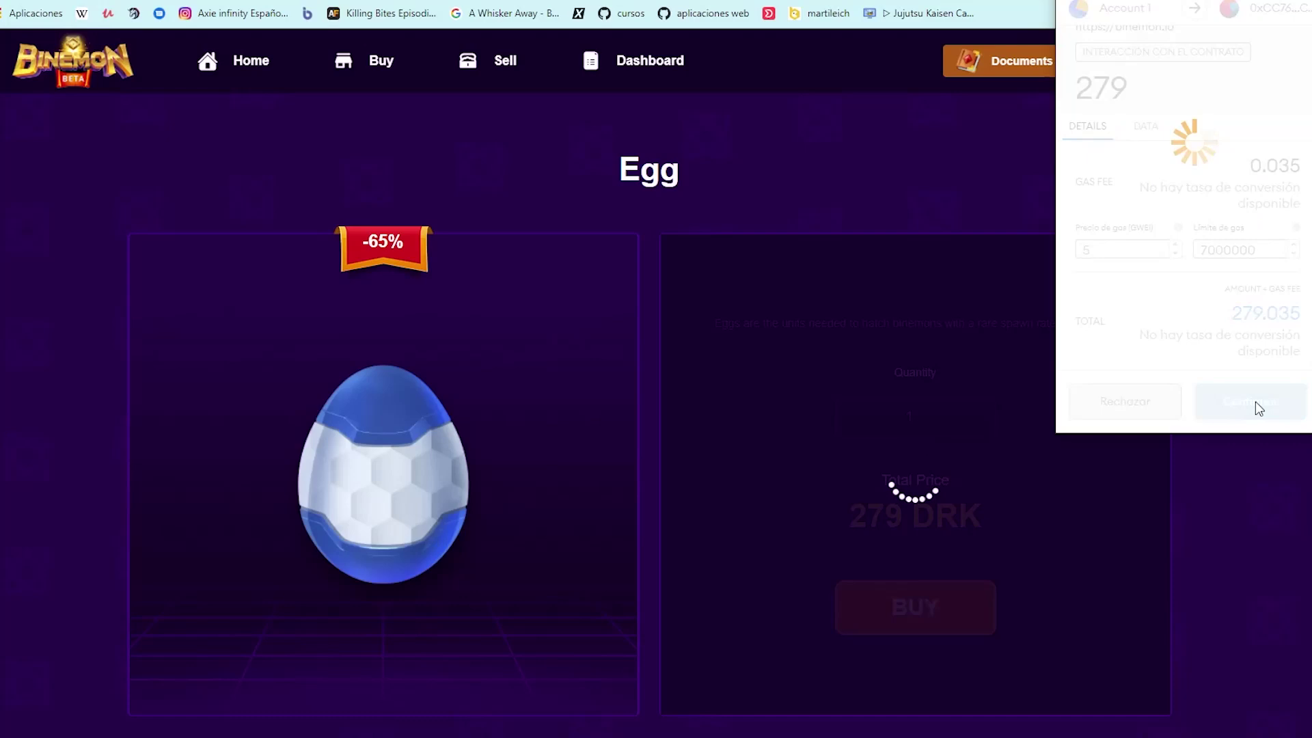